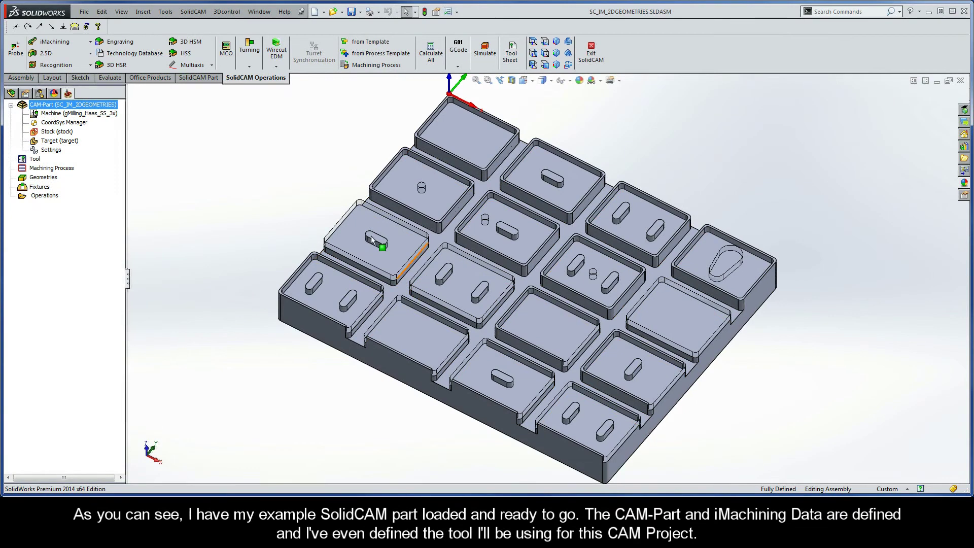
# Step: Review the CAM-Part's milling part data and the end mill defined in the part tool table
pyautogui.doubleClick(66, 106)
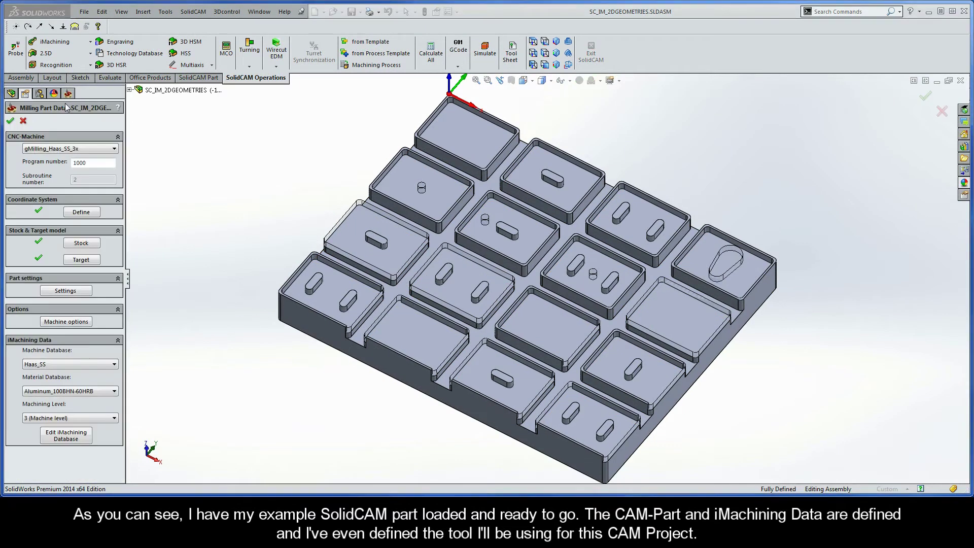
pyautogui.click(22, 120)
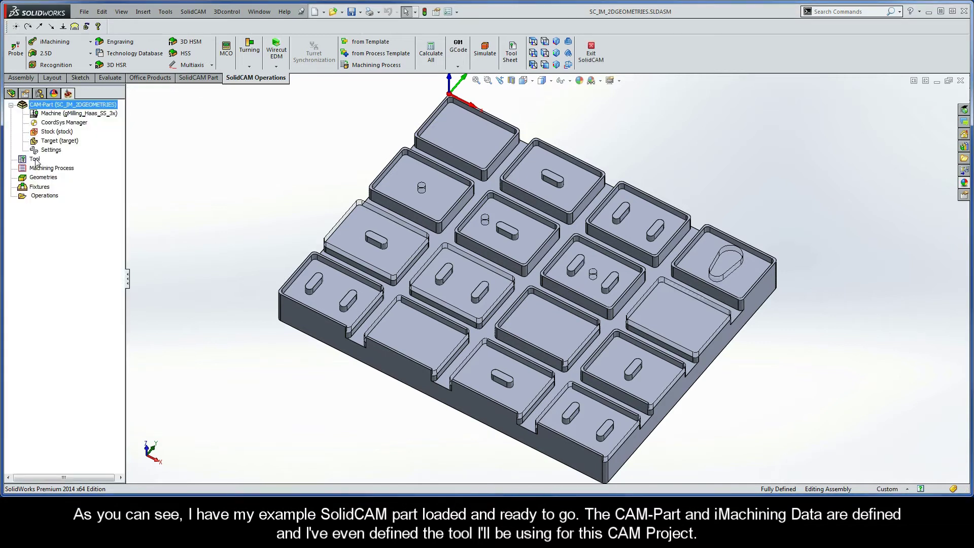
pyautogui.doubleClick(34, 160)
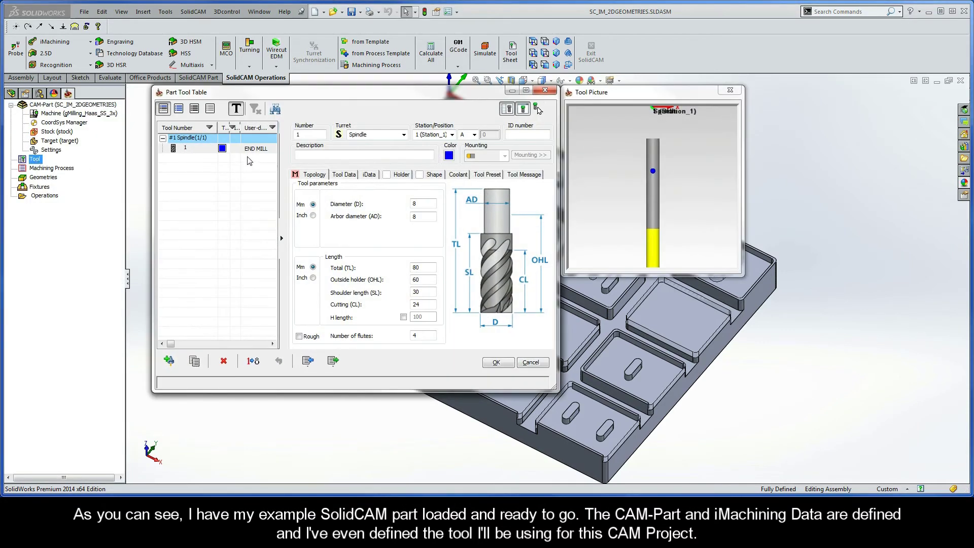
pyautogui.click(497, 363)
# Step: Add a 2D iMachining milling operation to the CAM-Part
pyautogui.scroll(-5, 501, 362)
pyautogui.scroll(-6, 501, 364)
pyautogui.scroll(-5, 502, 366)
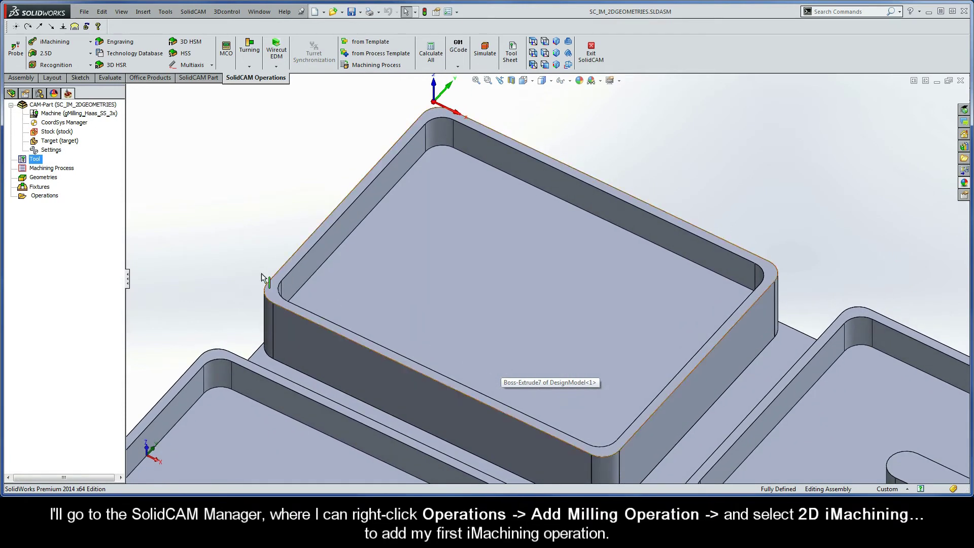
pyautogui.rightClick(44, 196)
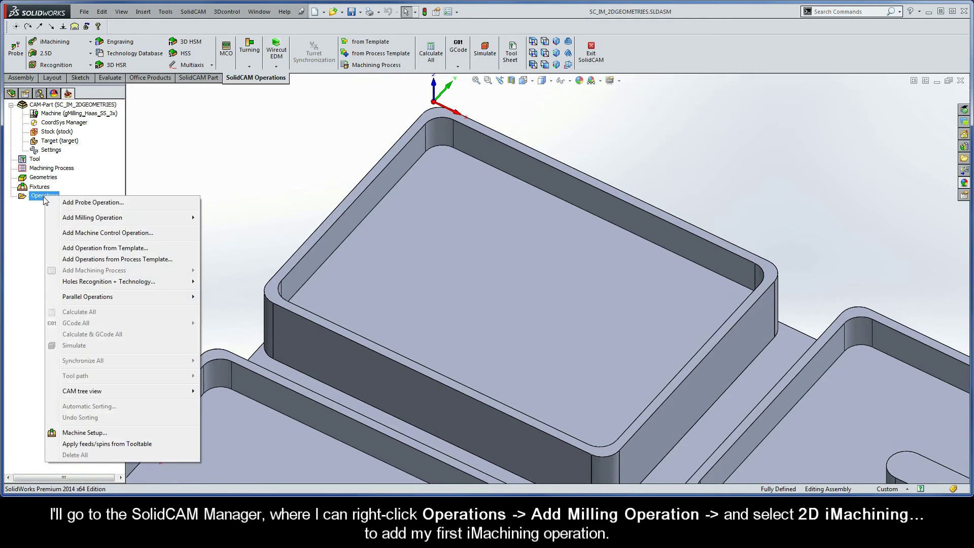
pyautogui.moveTo(59, 219)
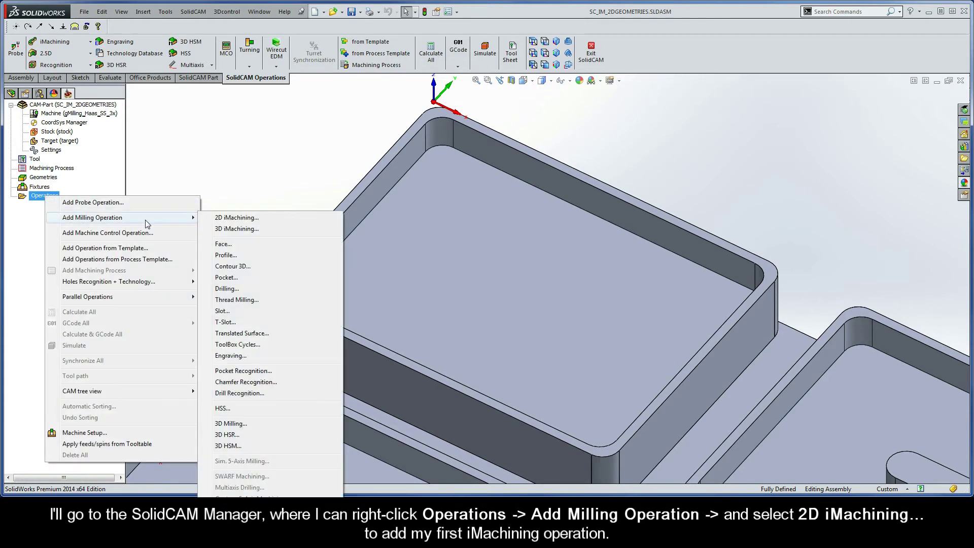
pyautogui.click(259, 222)
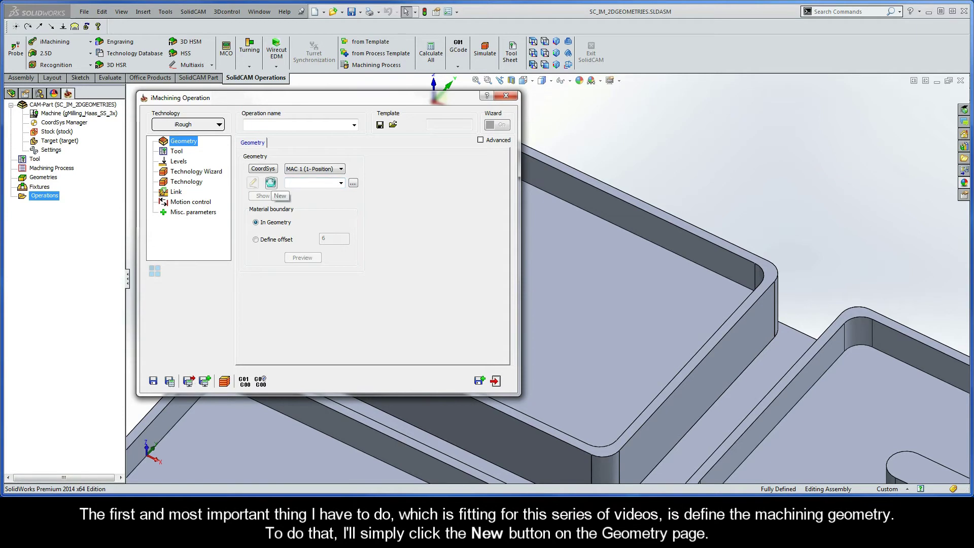
# Step: Define a new machining geometry from the lower contour of the empty closed pocket near the origin, closing the chain with Auto-constant Z
pyautogui.click(271, 183)
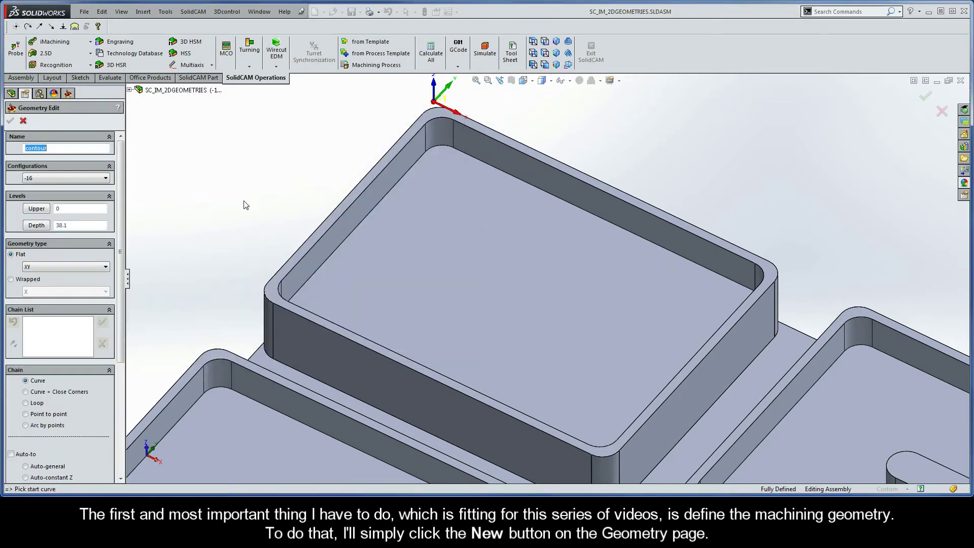
pyautogui.moveTo(122, 257); pyautogui.dragTo(122, 317)
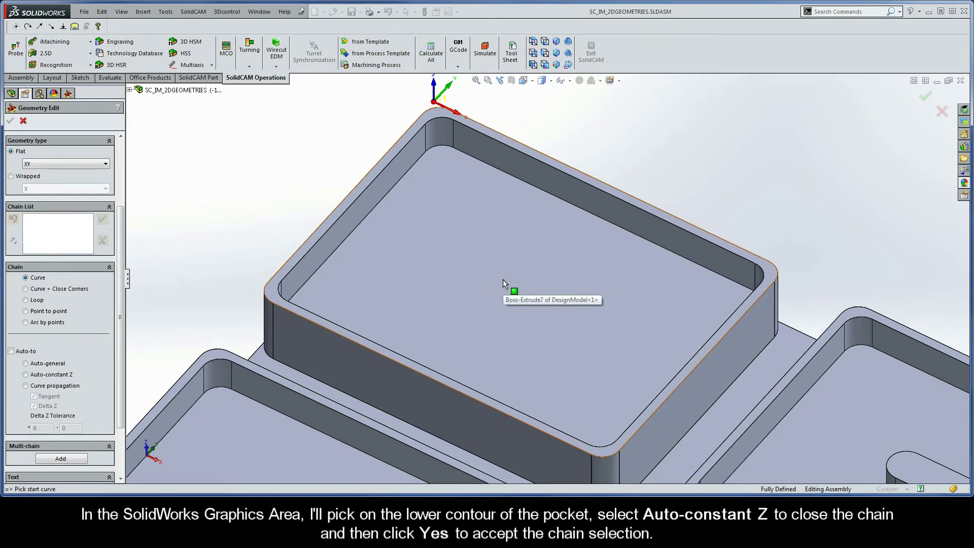
pyautogui.click(701, 270)
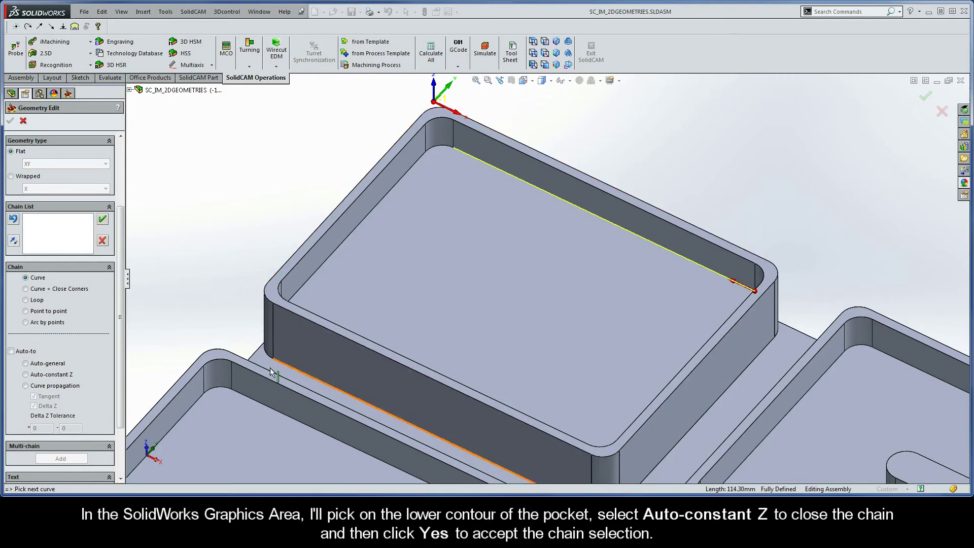
pyautogui.click(39, 378)
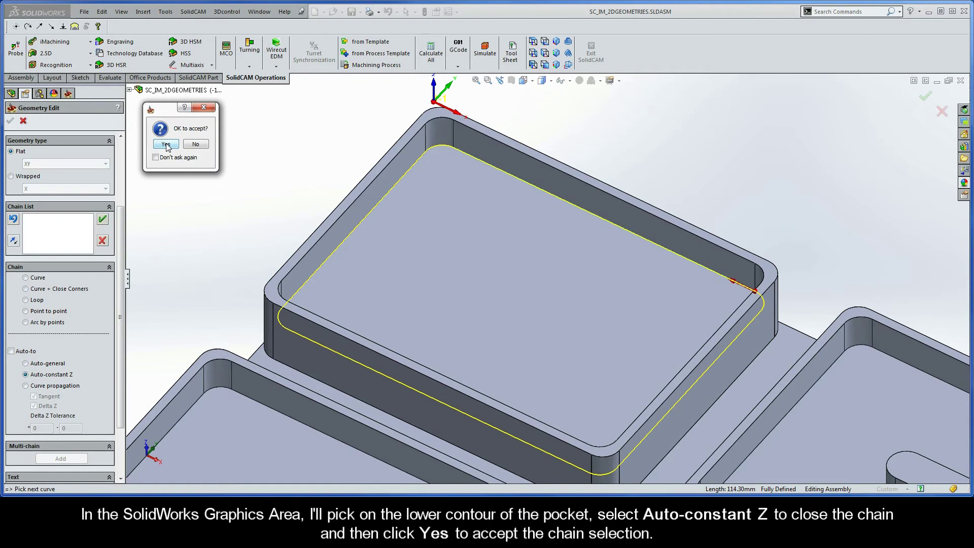
pyautogui.click(165, 144)
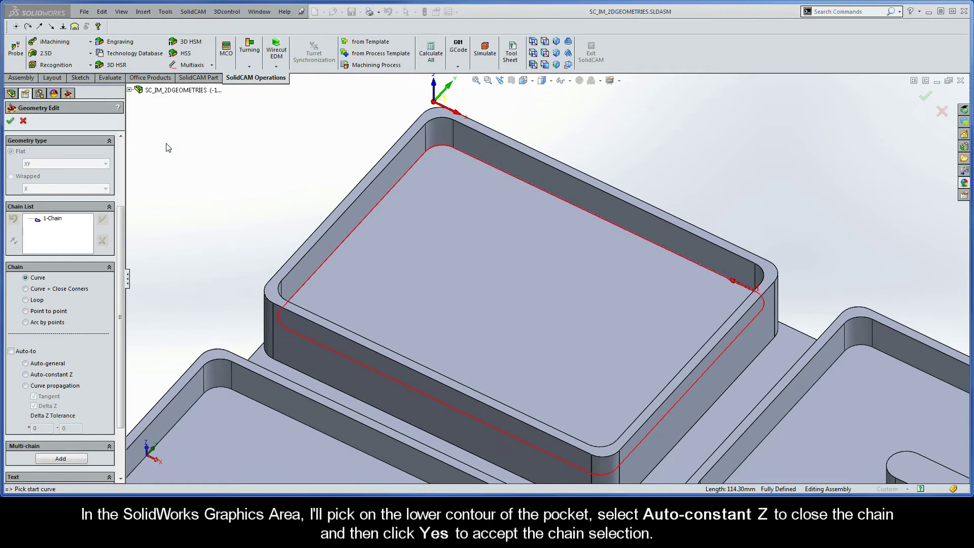
pyautogui.click(11, 122)
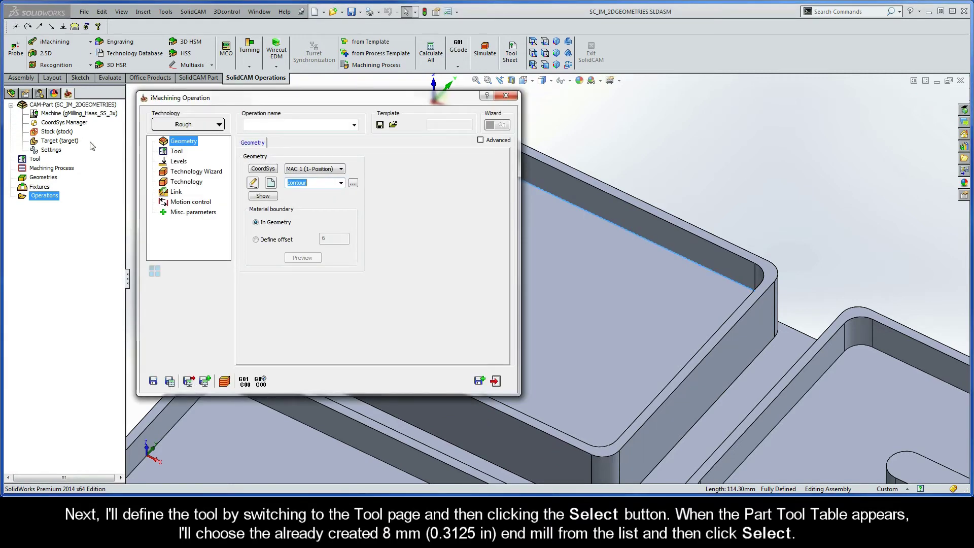
# Step: Assign the existing 8 mm end mill, tool number 1, to the iMachining operation
pyautogui.click(176, 153)
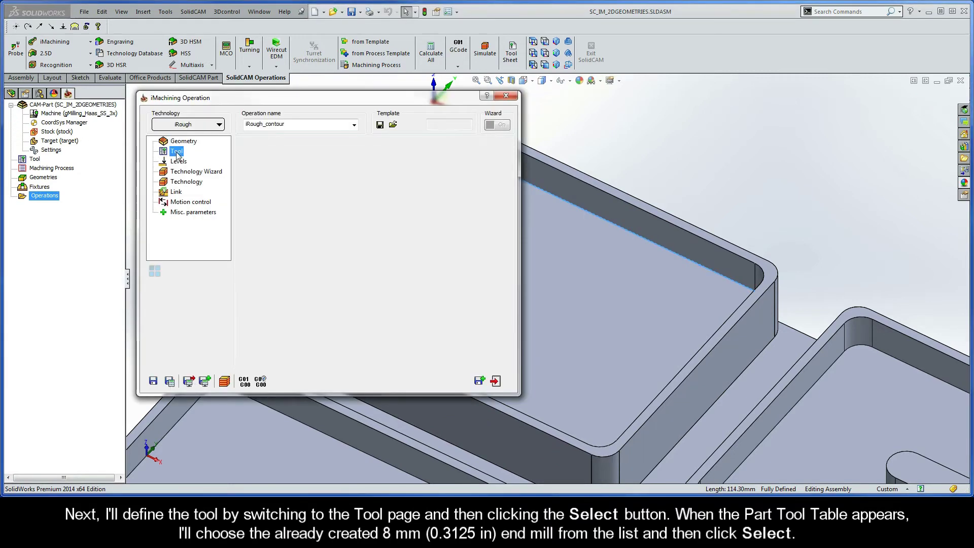
pyautogui.click(302, 284)
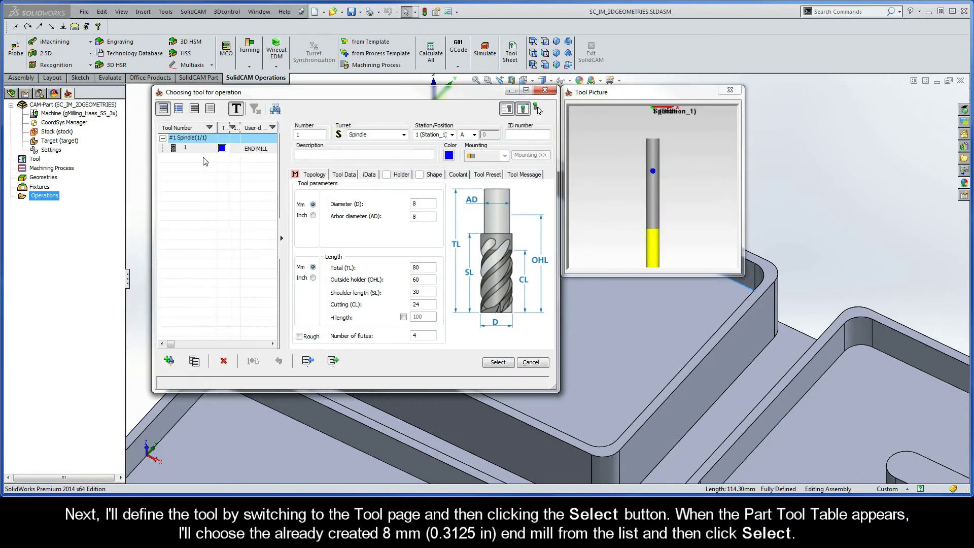
pyautogui.click(197, 149)
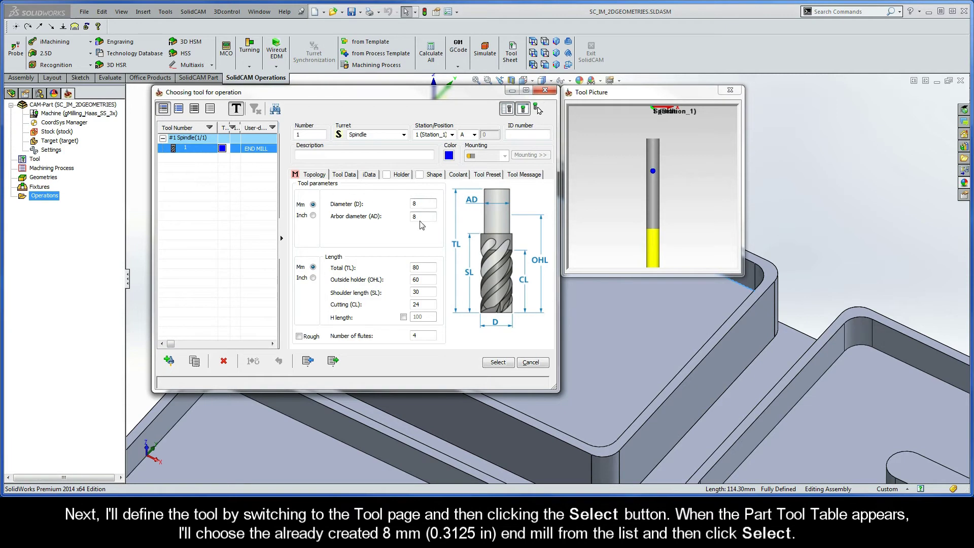
pyautogui.click(497, 362)
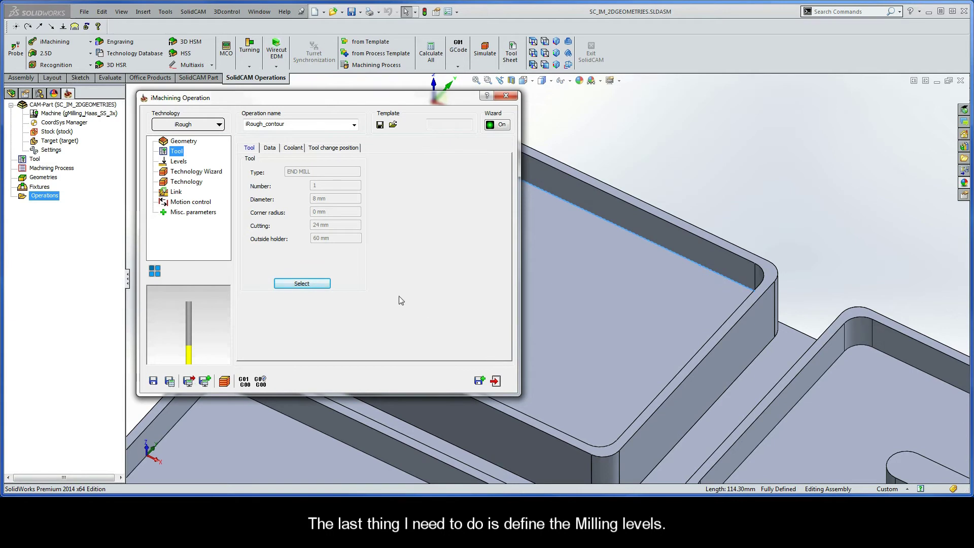
# Step: Define the milling levels from the model: upper level 0 at the top face and pocket depth 12.7 at the pocket's bottom edge
pyautogui.click(177, 162)
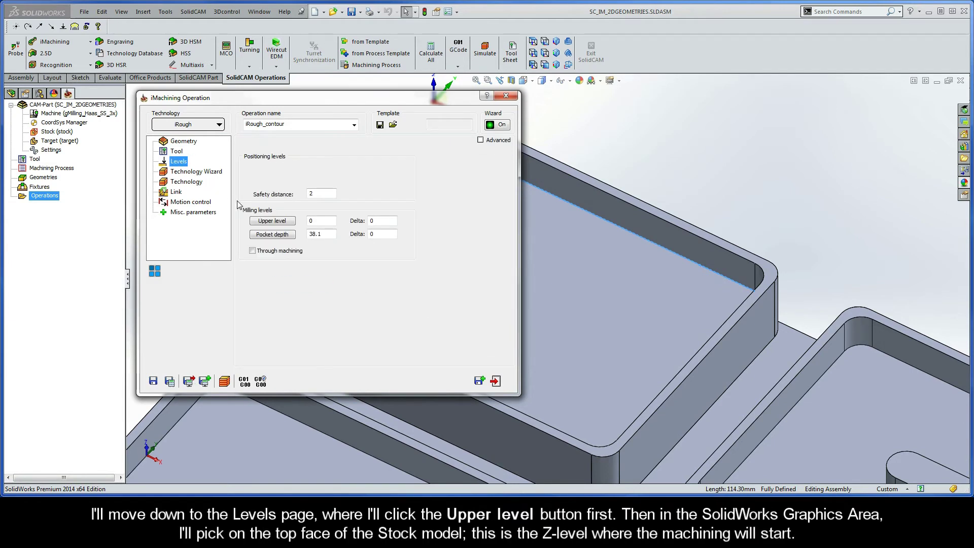
pyautogui.click(271, 223)
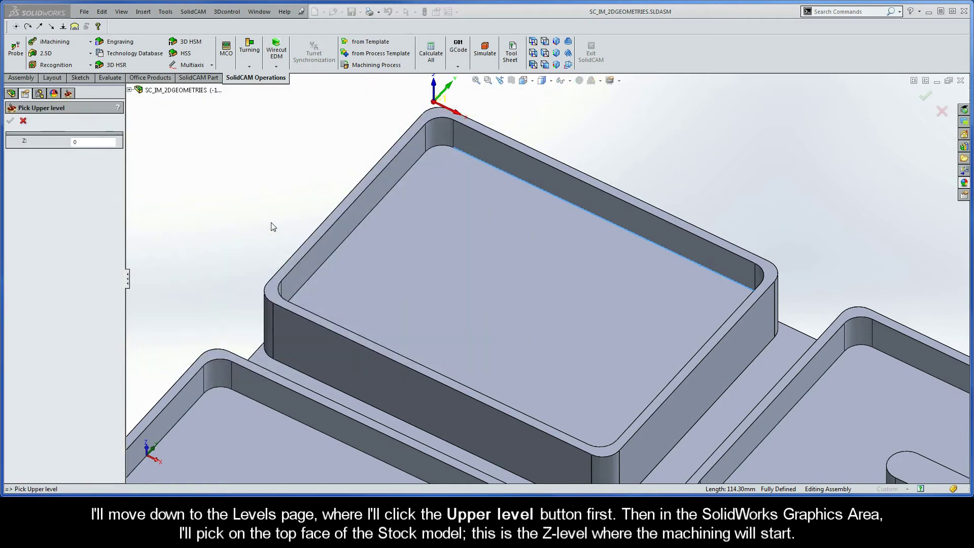
pyautogui.click(375, 243)
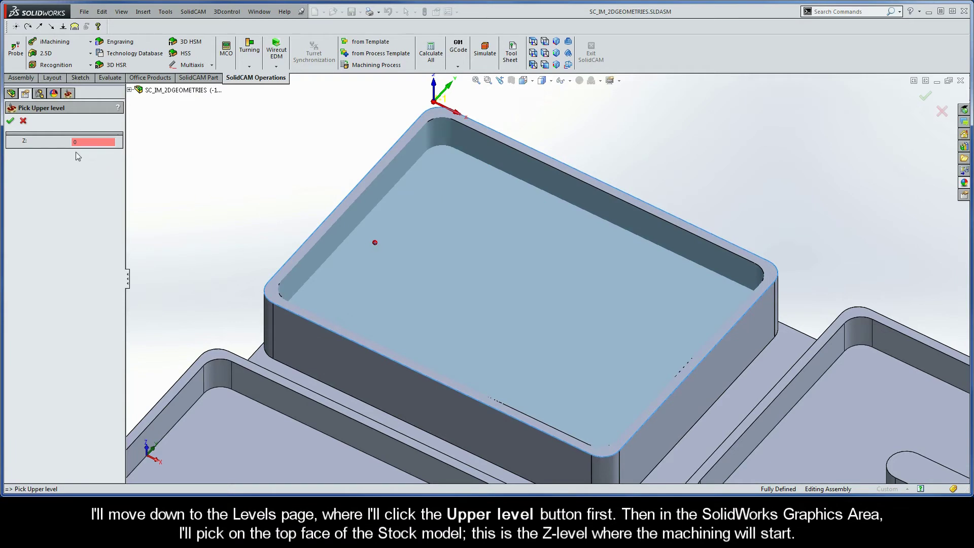
pyautogui.click(12, 122)
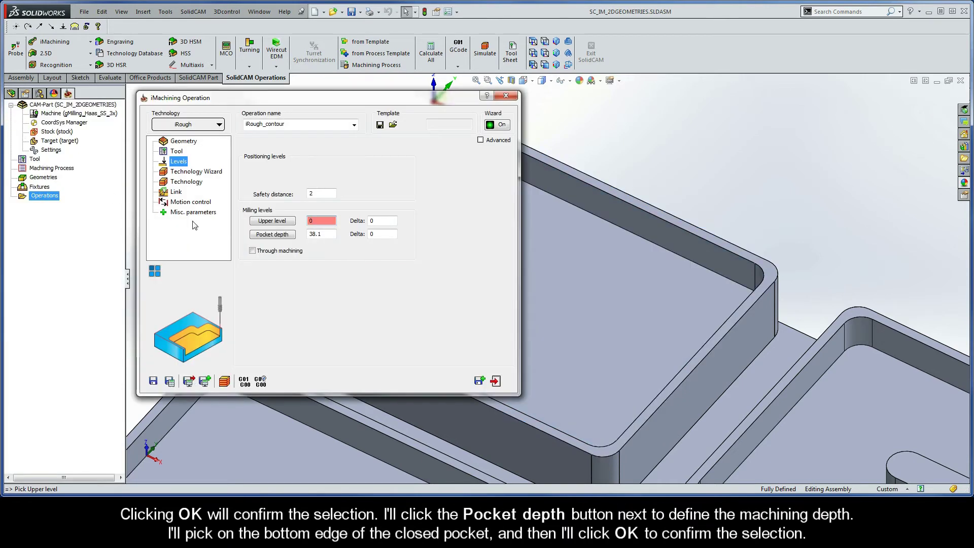
pyautogui.click(273, 235)
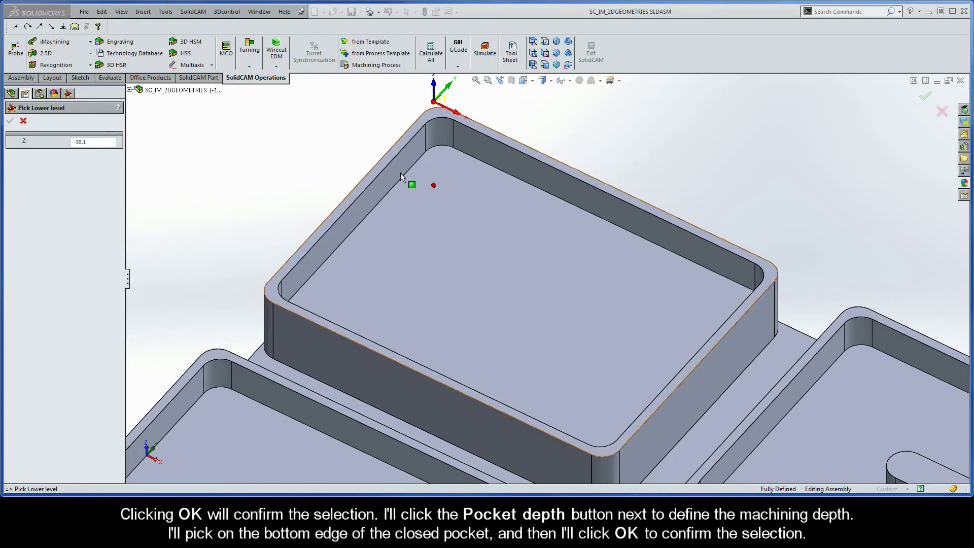
pyautogui.click(454, 149)
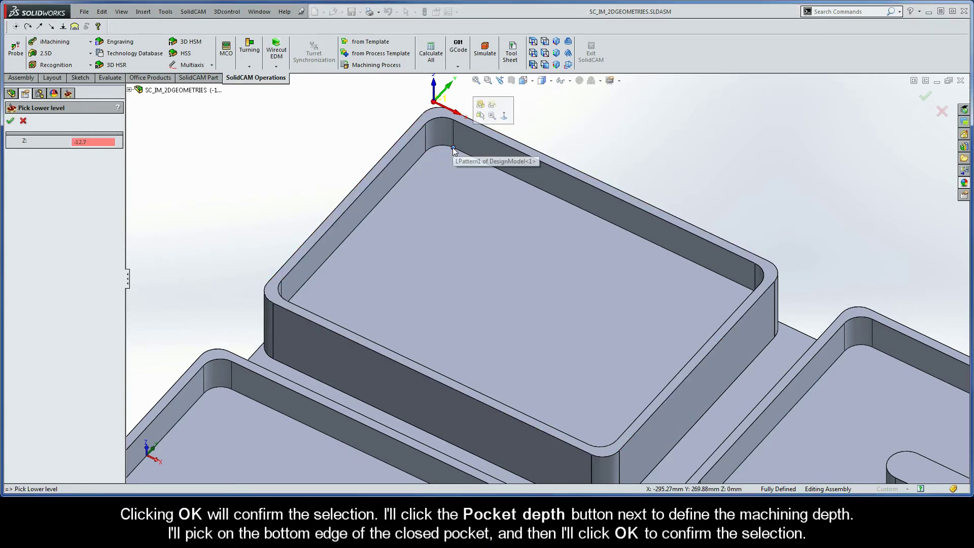
pyautogui.click(10, 121)
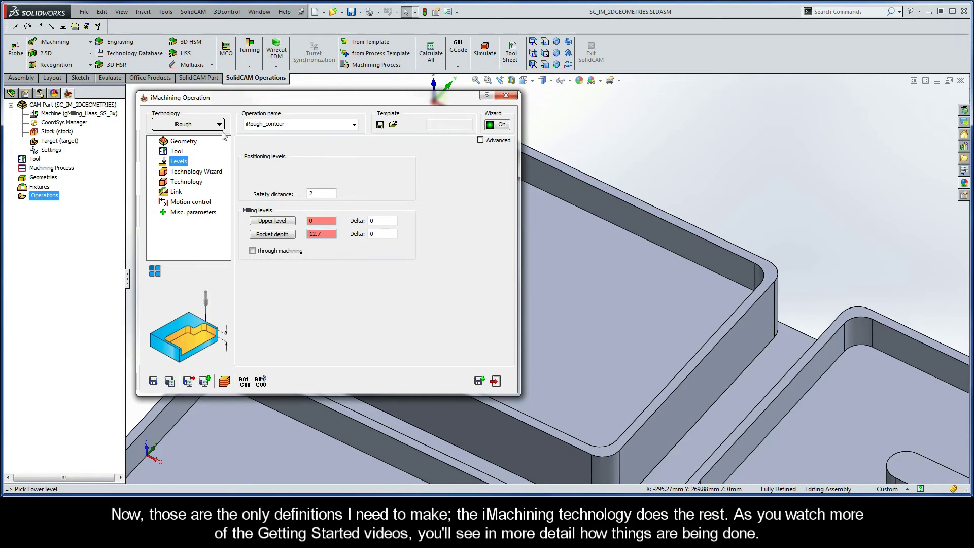
# Step: Name the operation ClosedPocket, save it and calculate its tool path
pyautogui.doubleClick(290, 125)
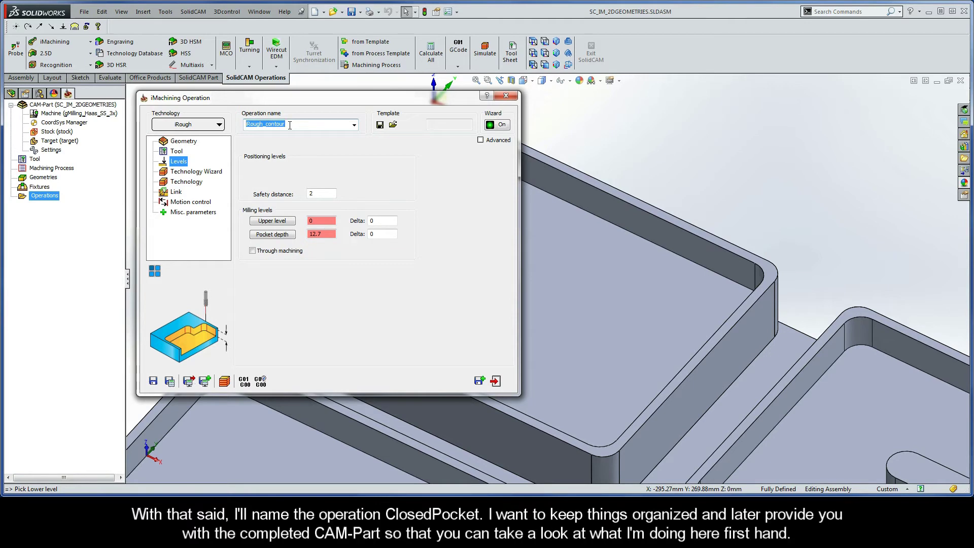
pyautogui.write('ClosedPocket')
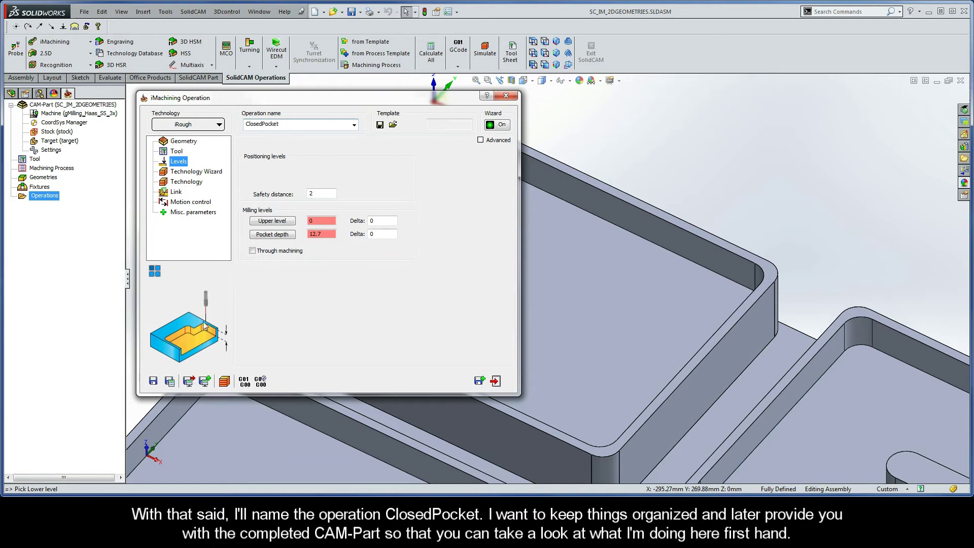
pyautogui.click(170, 381)
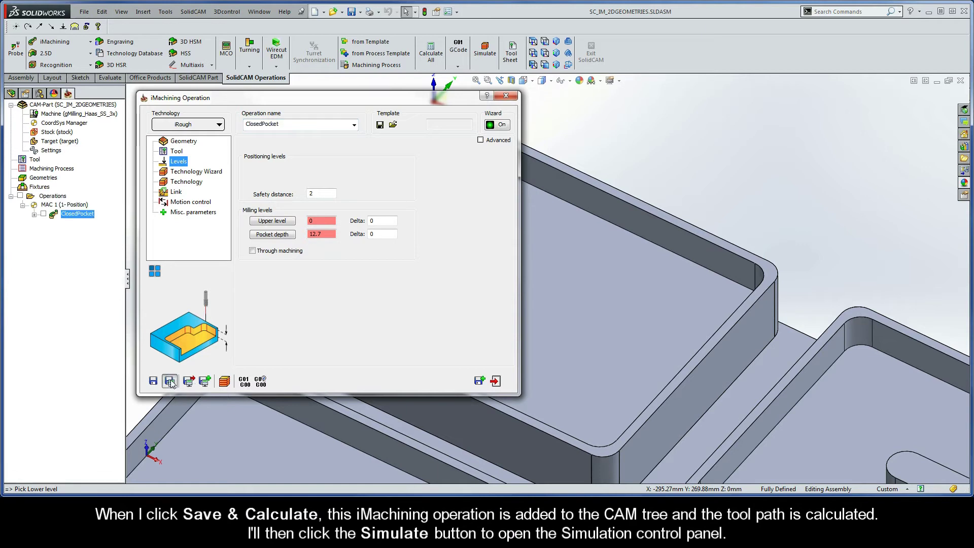
# Step: Play the Host CAD simulation of the ClosedPocket tool path, slowing it at first and speeding it up partway, and exit the simulation
pyautogui.click(224, 382)
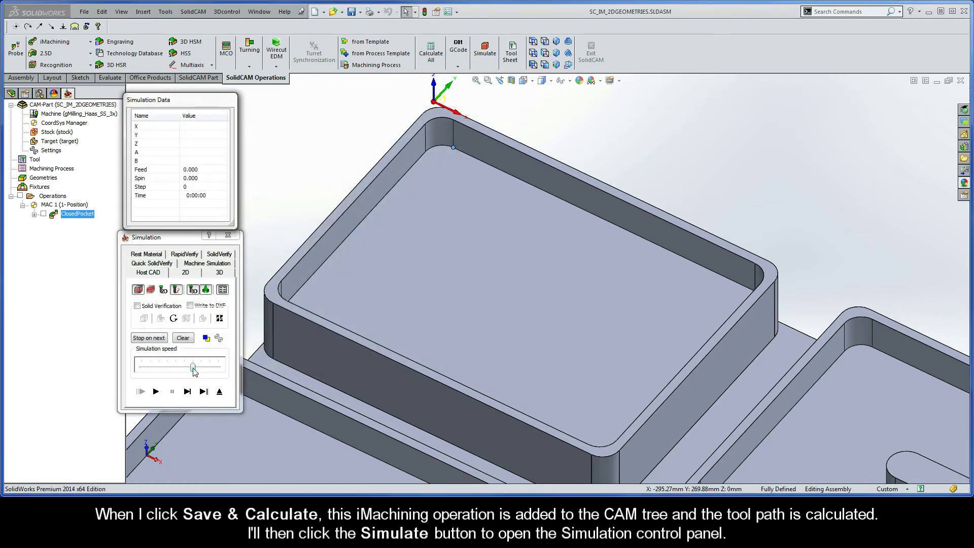
pyautogui.moveTo(194, 369); pyautogui.dragTo(175, 368)
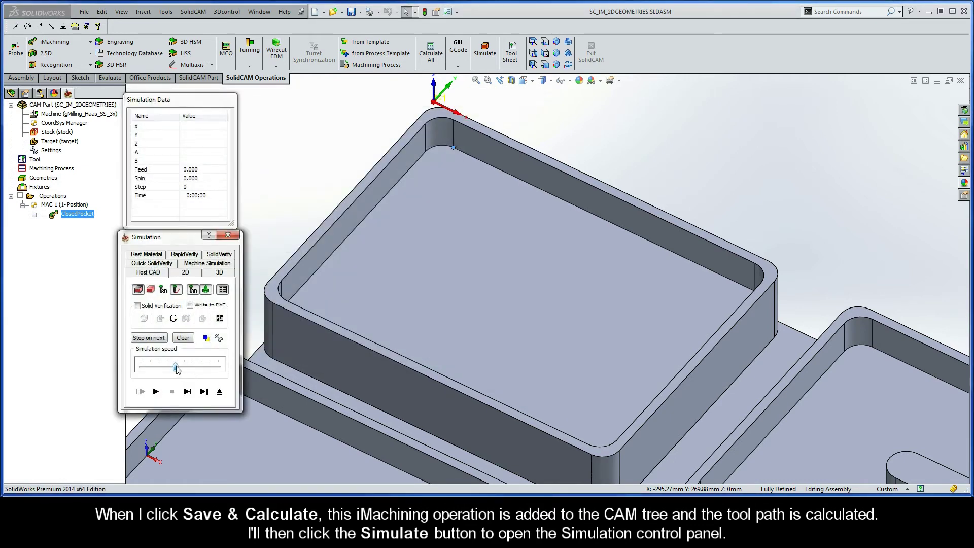
pyautogui.click(156, 392)
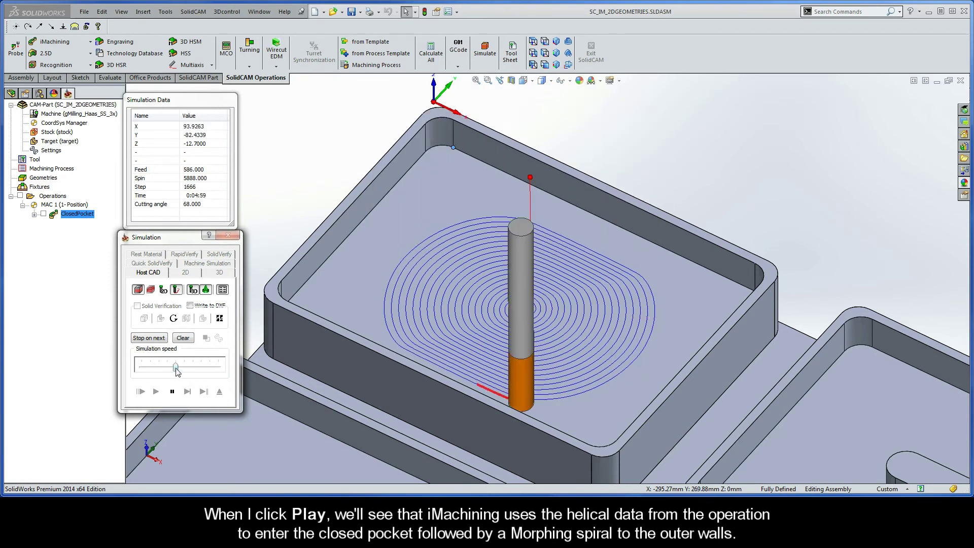
pyautogui.moveTo(175, 367); pyautogui.dragTo(193, 368)
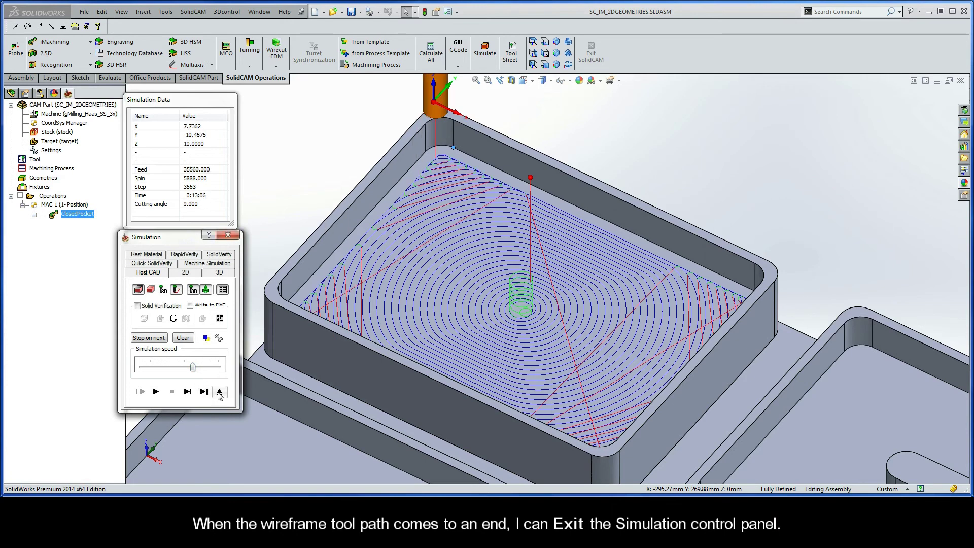
pyautogui.click(220, 392)
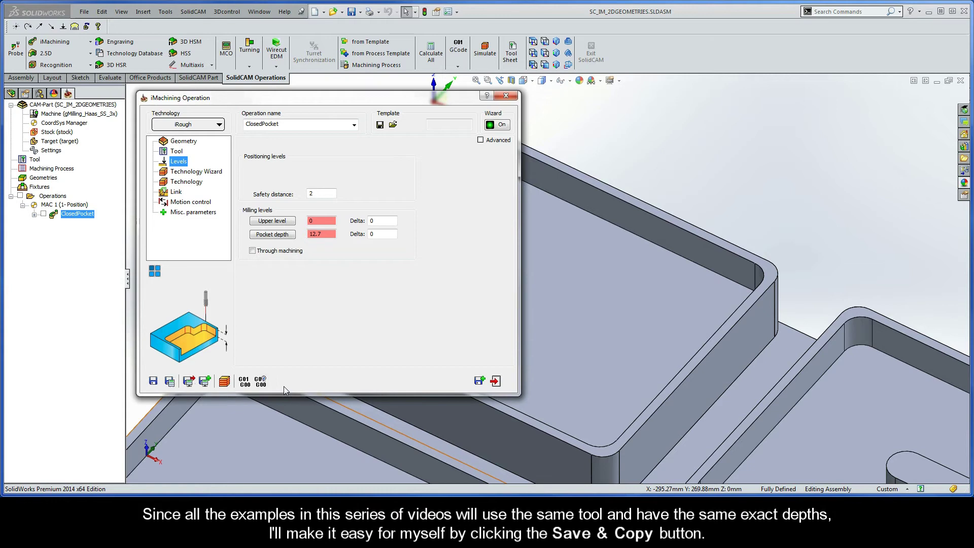
# Step: Save ClosedPocket and copy it into a new iMachining operation, checking the copy's tool and milling levels
pyautogui.click(479, 381)
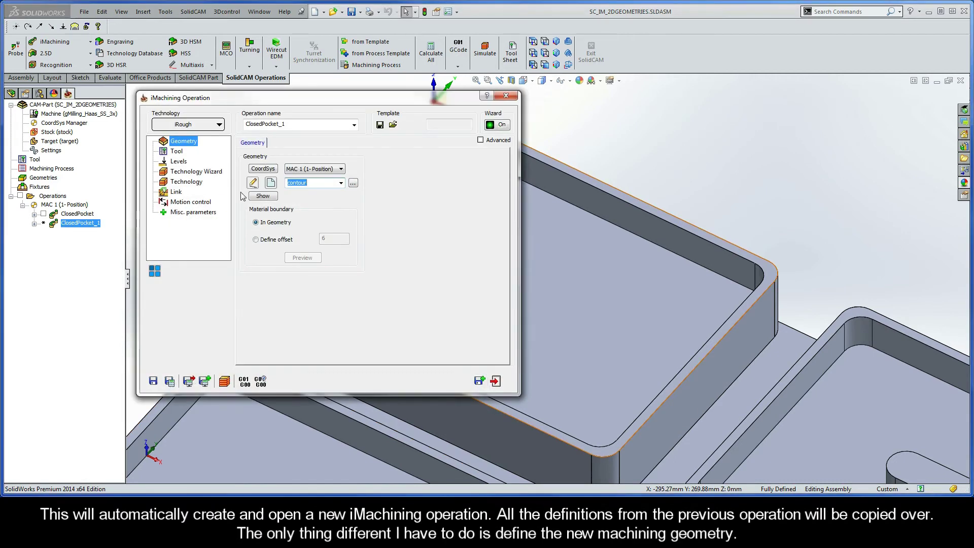
pyautogui.click(176, 152)
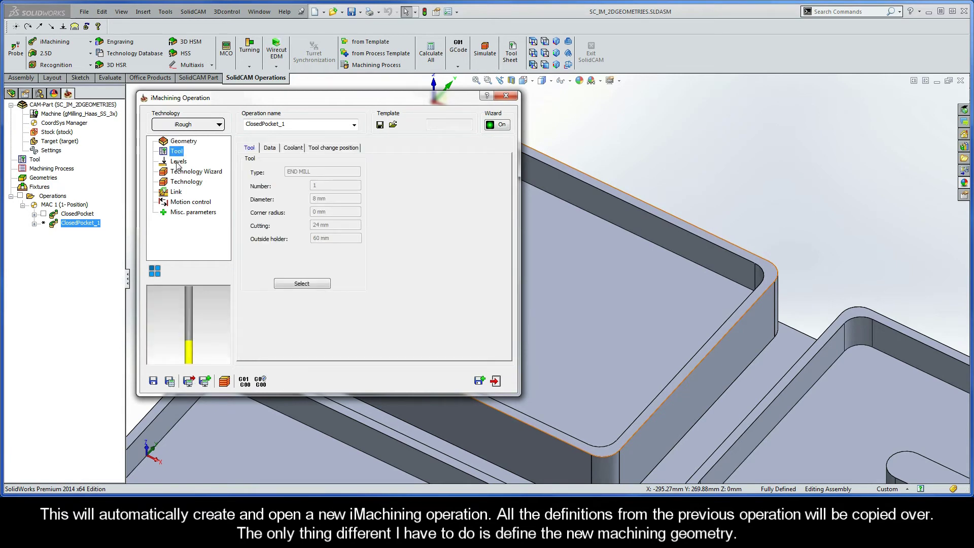
pyautogui.click(178, 161)
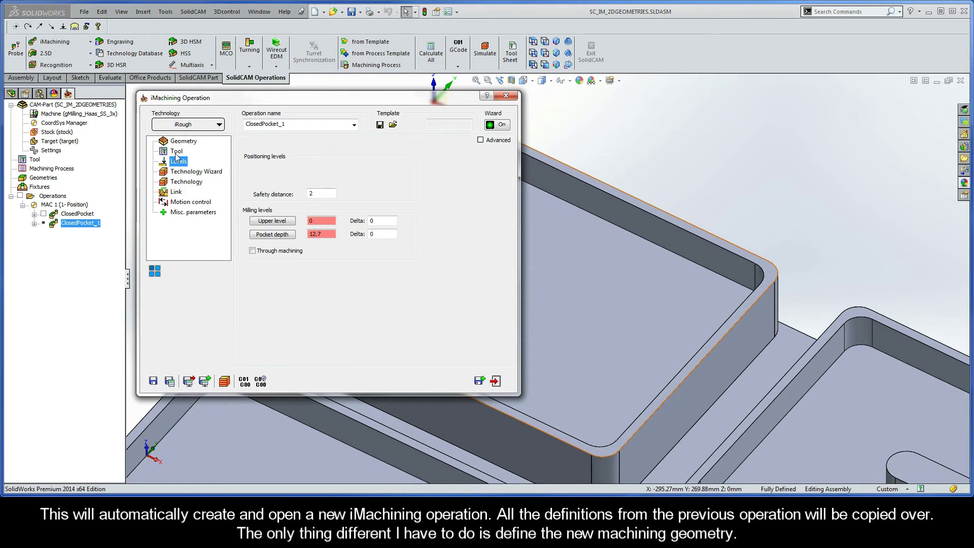
# Step: Start a new geometry for the copied operation and chain the bottom contour of the adjacent single-island pocket using Auto-constant Z
pyautogui.click(177, 143)
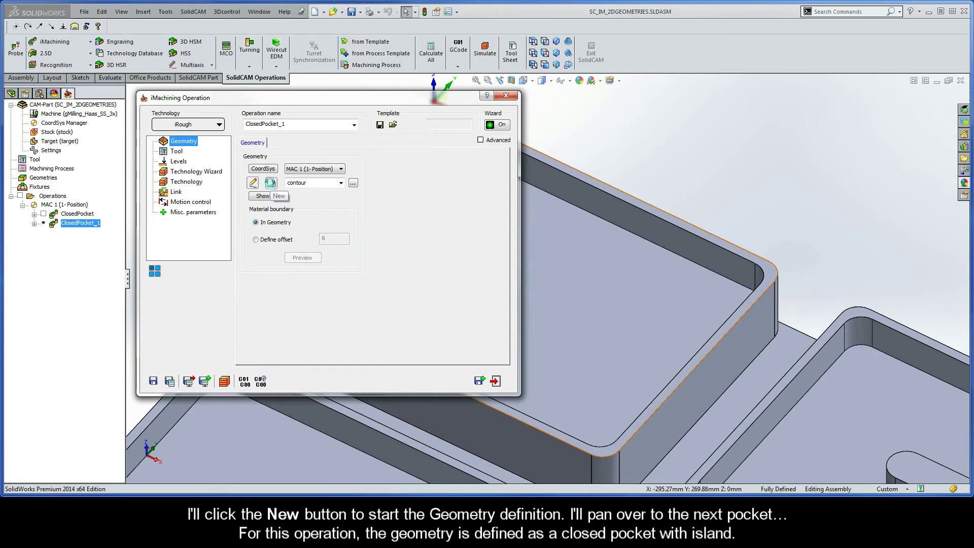
pyautogui.click(270, 182)
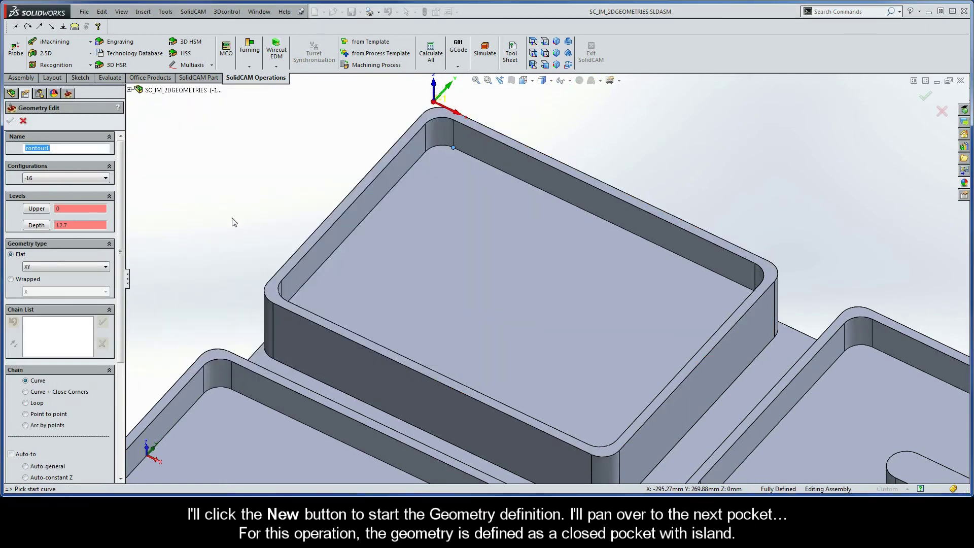
pyautogui.hotkey('ctrl', 'Left')
pyautogui.hotkey('ctrl', 'Up')
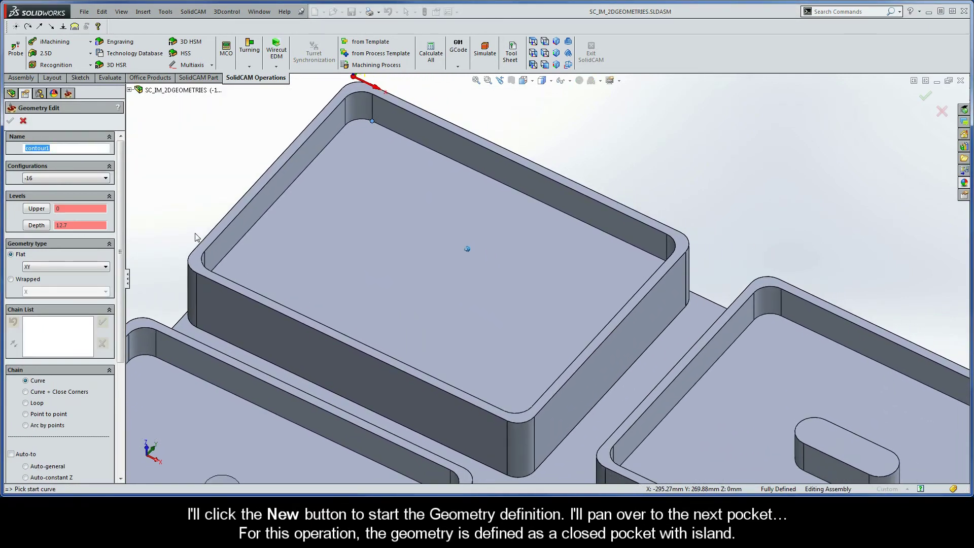
pyautogui.hotkey('ctrl', 'Left')
pyautogui.hotkey('ctrl', 'Up')
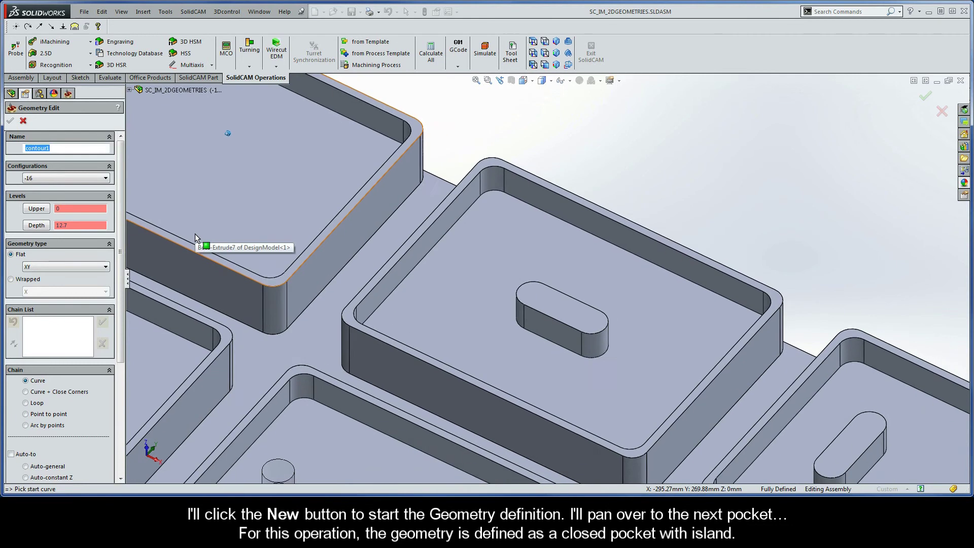
pyautogui.hotkey('ctrl', 'Left')
pyautogui.hotkey('ctrl', 'Up')
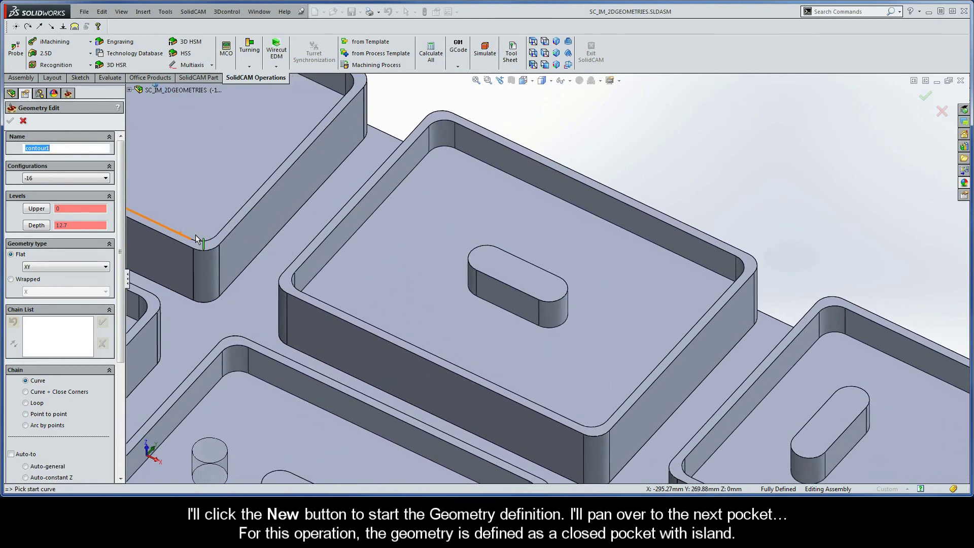
pyautogui.scroll(-2, 124, 282)
pyautogui.moveTo(124, 283); pyautogui.dragTo(128, 321)
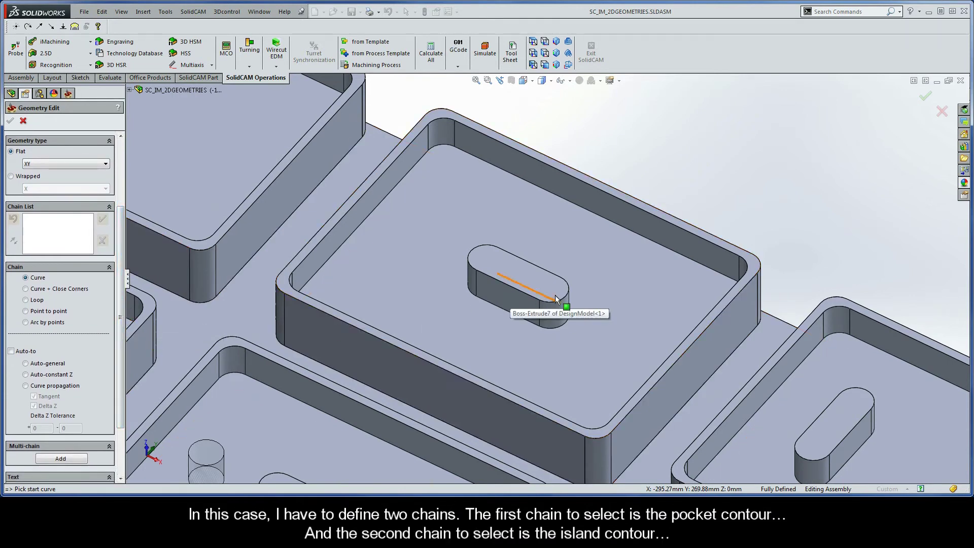
pyautogui.click(687, 259)
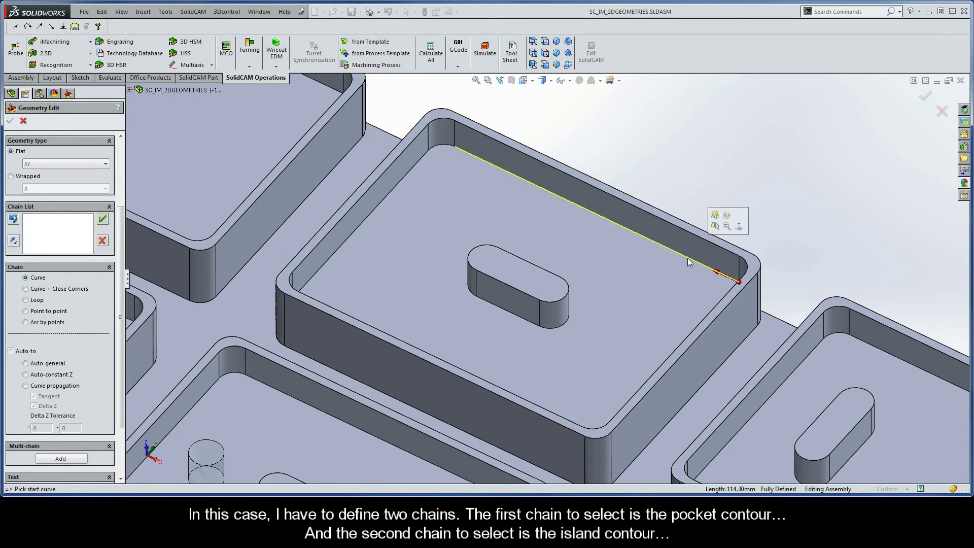
pyautogui.click(61, 374)
pyautogui.click(166, 144)
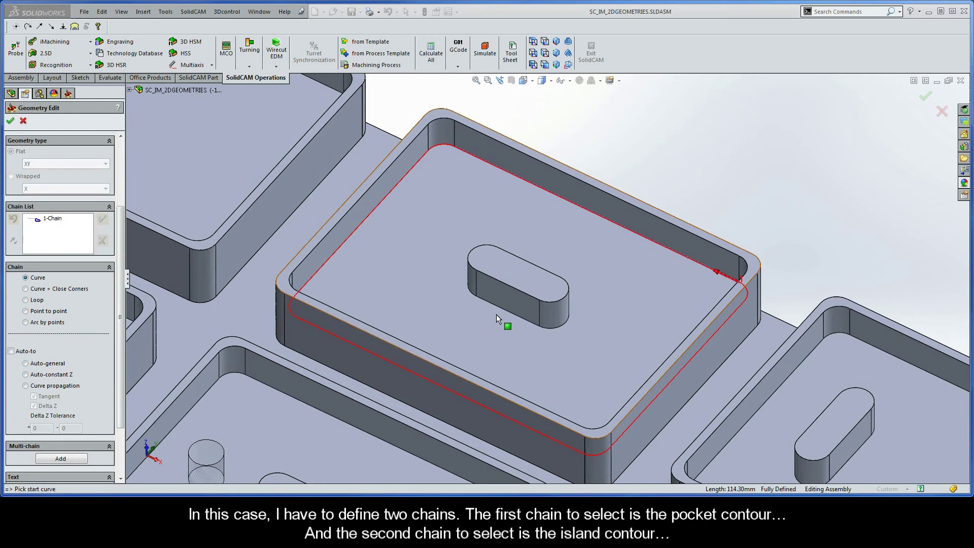
# Step: Add the island's bottom contour as the second chain with Auto-constant Z and confirm the geometry
pyautogui.click(516, 316)
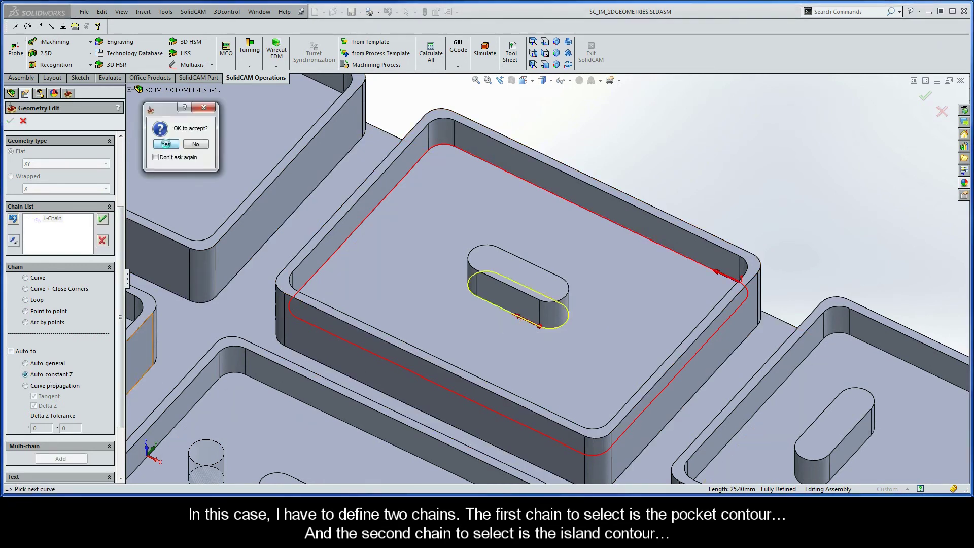
pyautogui.click(166, 144)
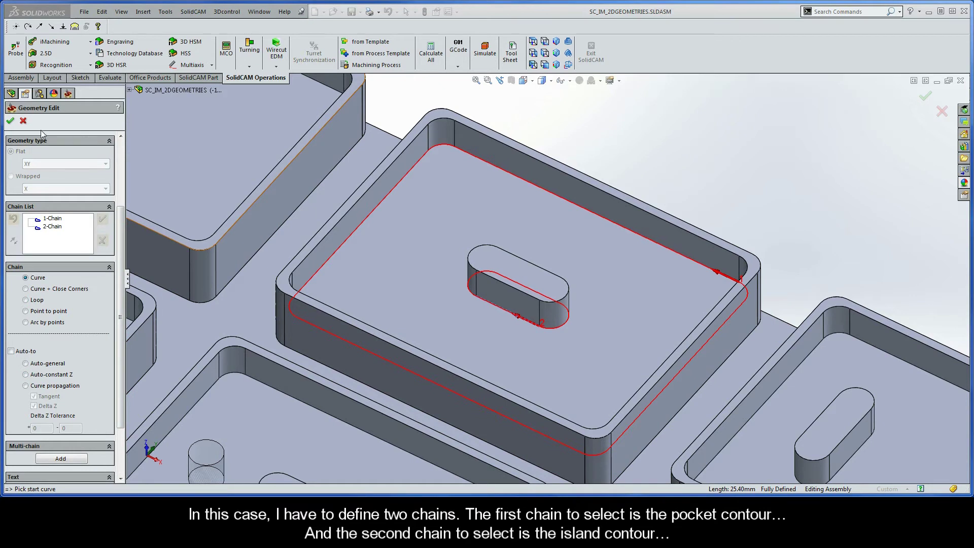
pyautogui.click(10, 122)
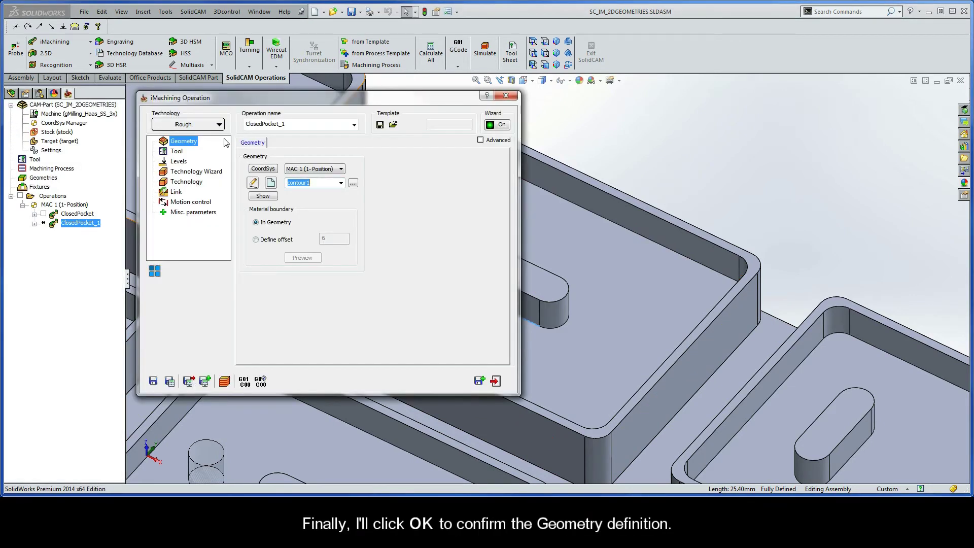
# Step: Name the operation ClosedPocket_Island, save it and calculate its tool path
pyautogui.click(293, 125)
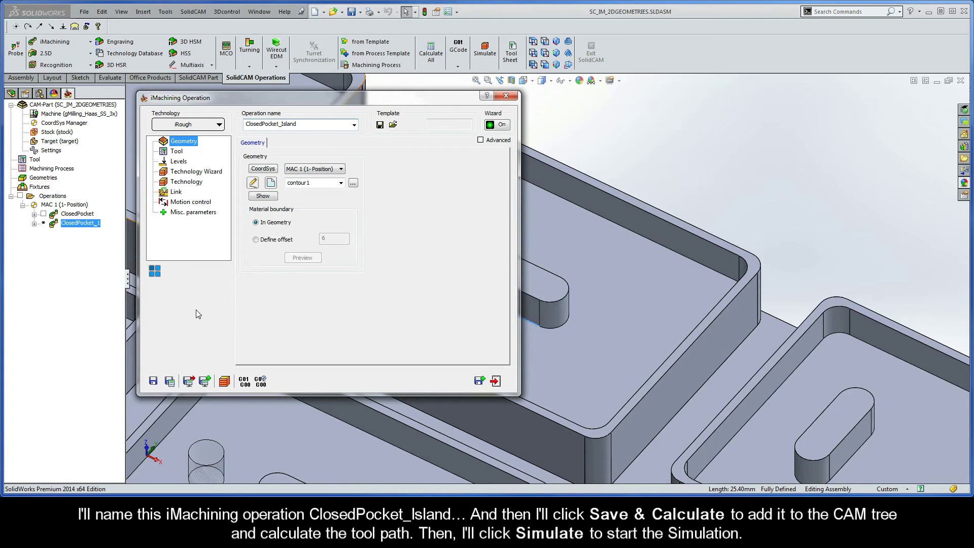
pyautogui.click(170, 381)
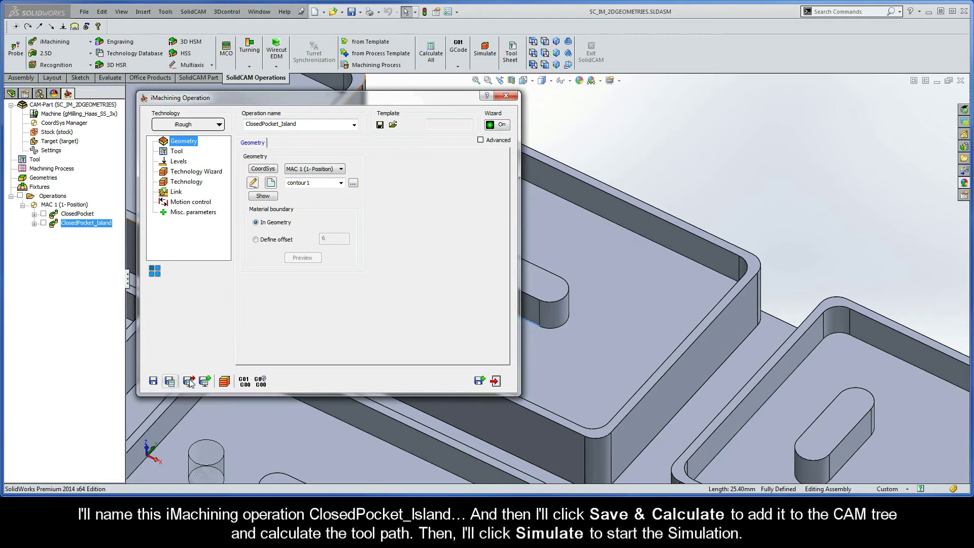
# Step: Play the Host CAD simulation of ClosedPocket_Island, slowing it at first and speeding it up partway, and exit the simulation
pyautogui.click(225, 382)
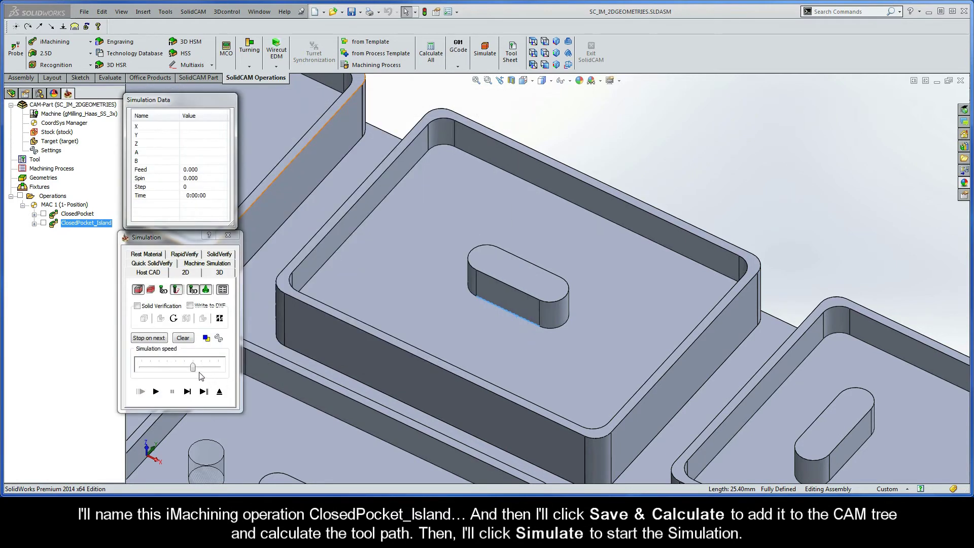
pyautogui.moveTo(194, 368); pyautogui.dragTo(176, 367)
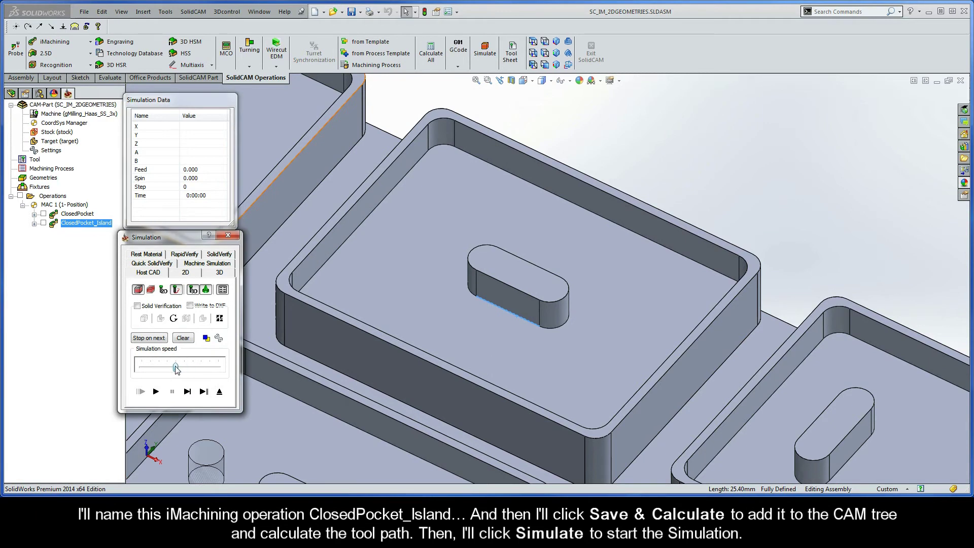
pyautogui.click(157, 392)
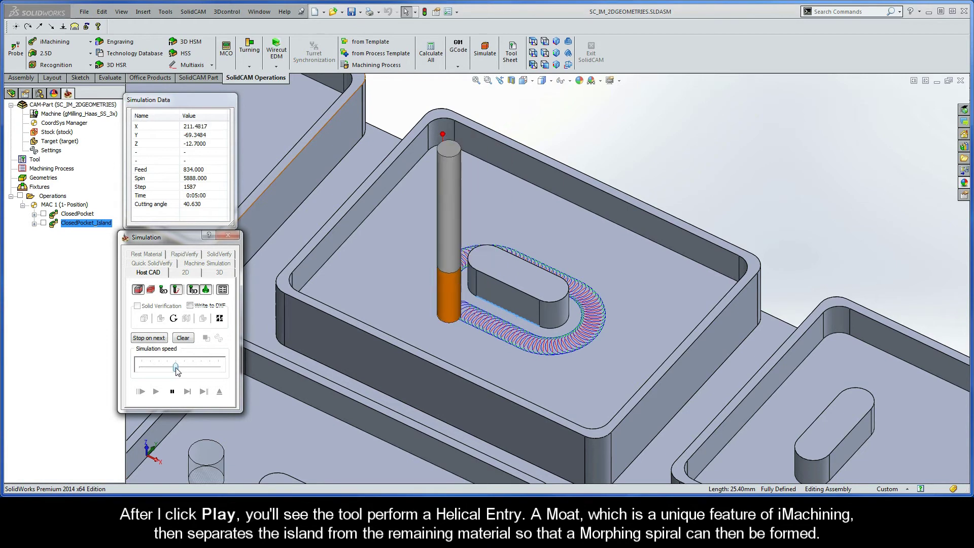
pyautogui.moveTo(177, 370); pyautogui.dragTo(194, 371)
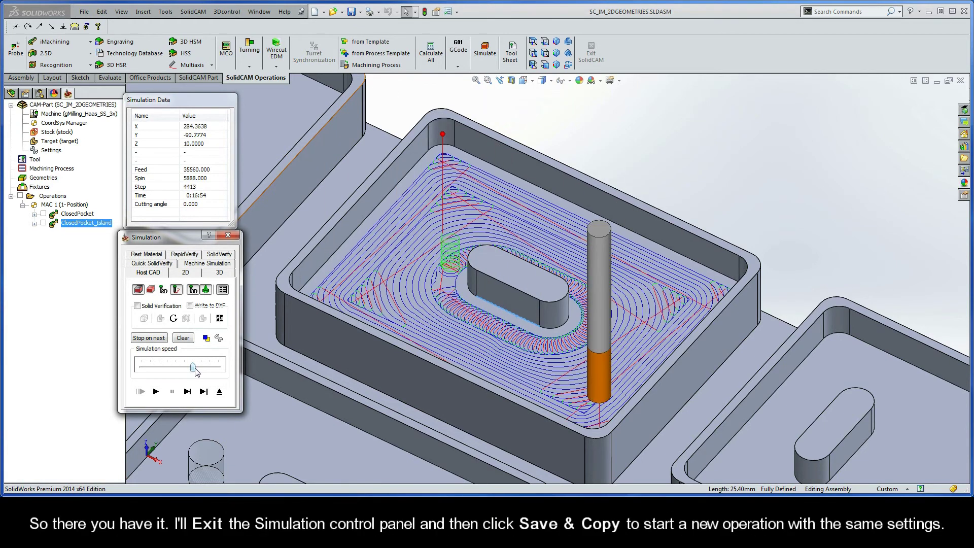
pyautogui.click(218, 391)
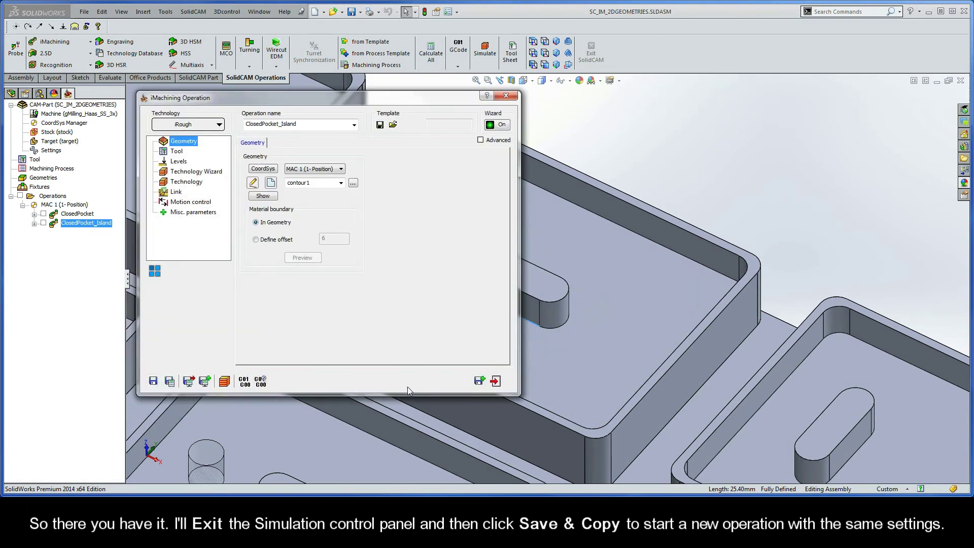
# Step: Save and copy ClosedPocket_Island, and start a new geometry with the two-island pocket's bottom contour as first chain using Auto-constant Z
pyautogui.click(479, 380)
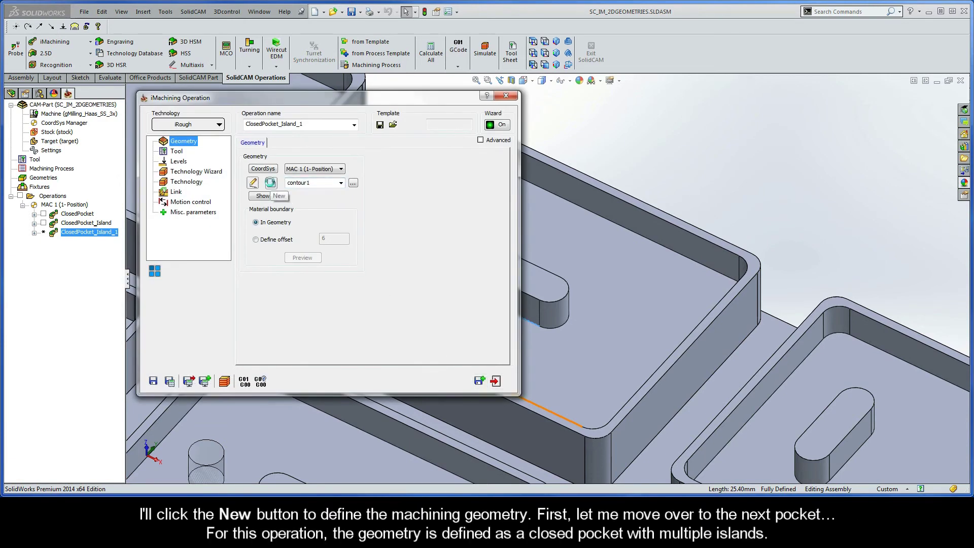
pyautogui.click(271, 183)
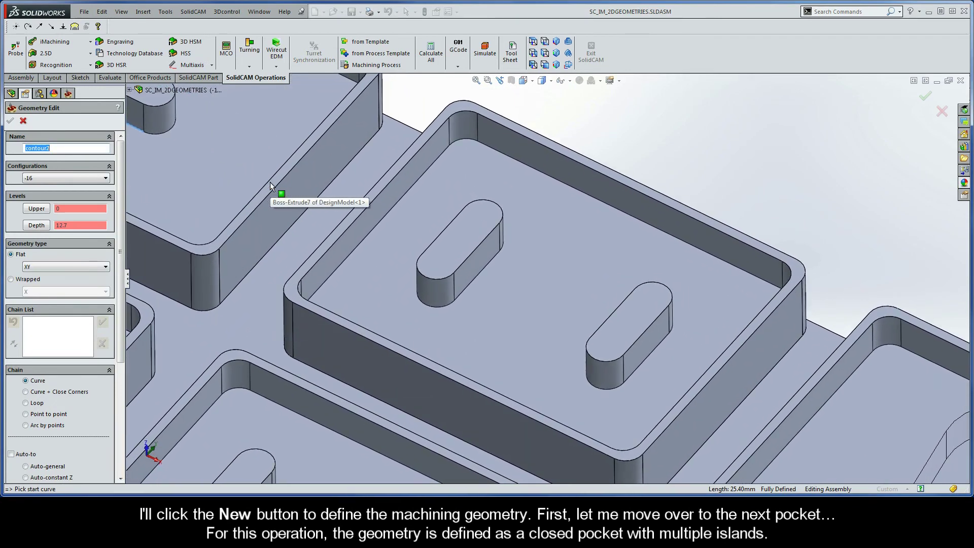
pyautogui.scroll(-3, 122, 289)
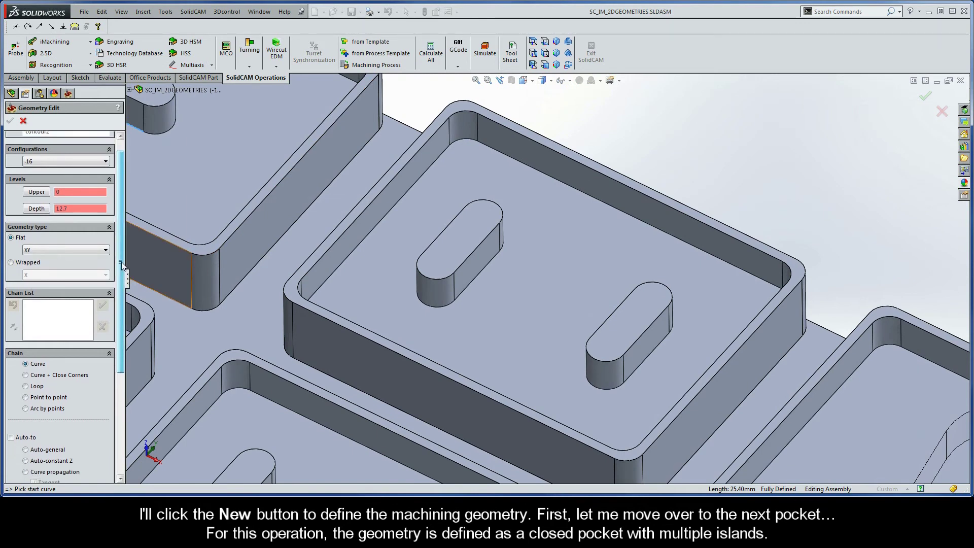
pyautogui.moveTo(123, 289); pyautogui.dragTo(124, 316)
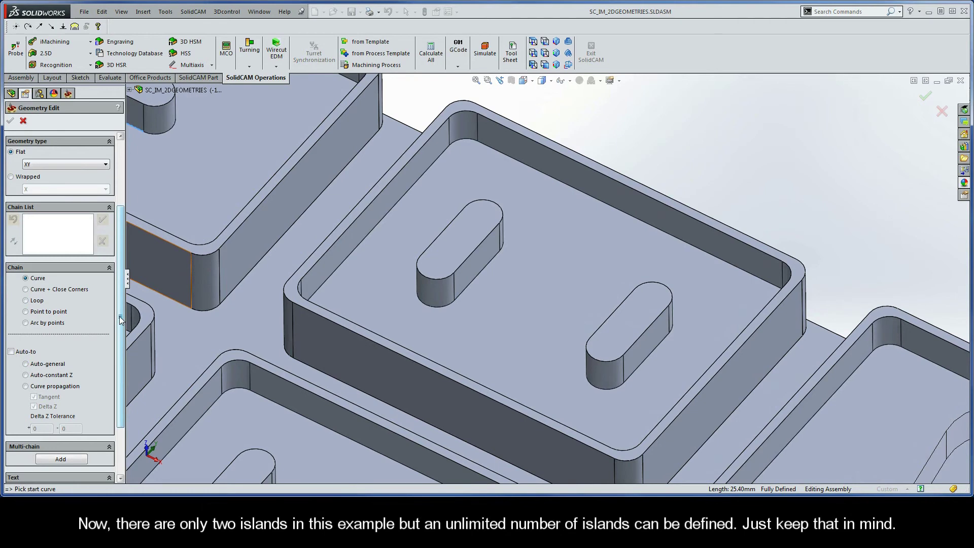
pyautogui.click(718, 259)
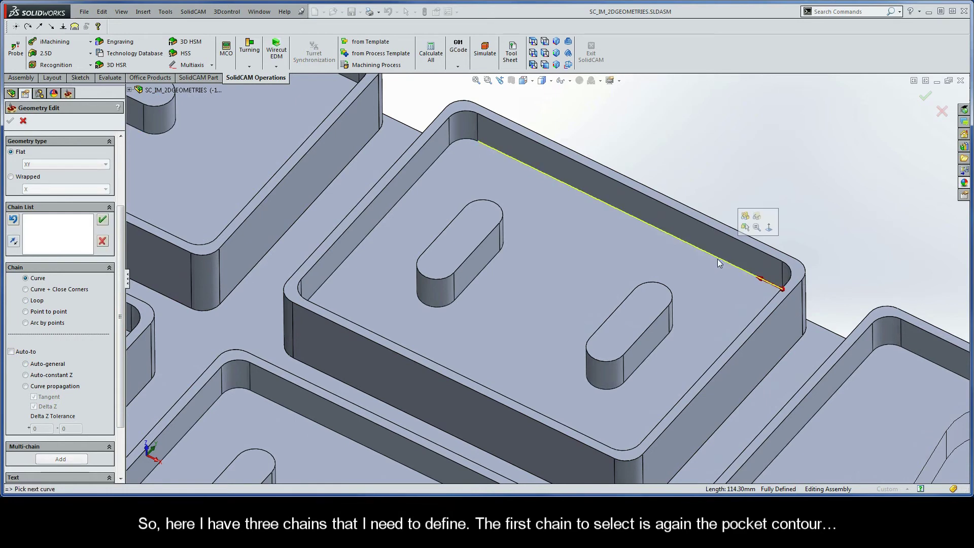
pyautogui.click(49, 376)
pyautogui.click(166, 144)
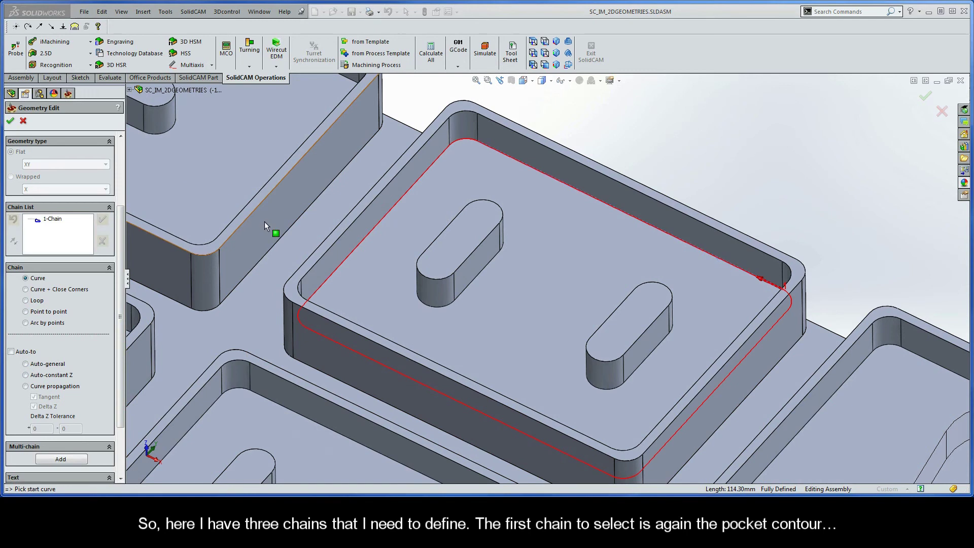
# Step: Add the bottom contours of both islands as the second and third chains with Auto-constant Z and confirm the geometry
pyautogui.click(490, 263)
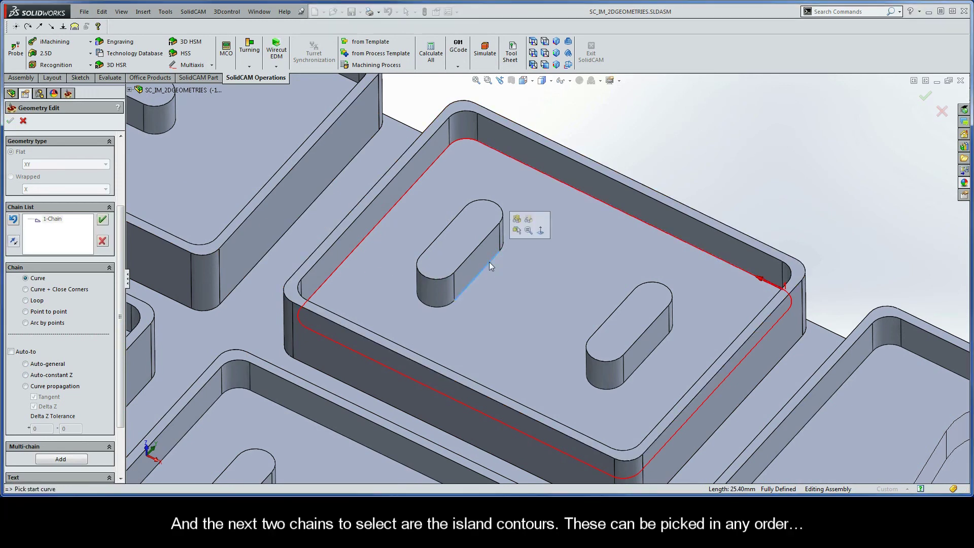
pyautogui.click(55, 378)
pyautogui.click(166, 144)
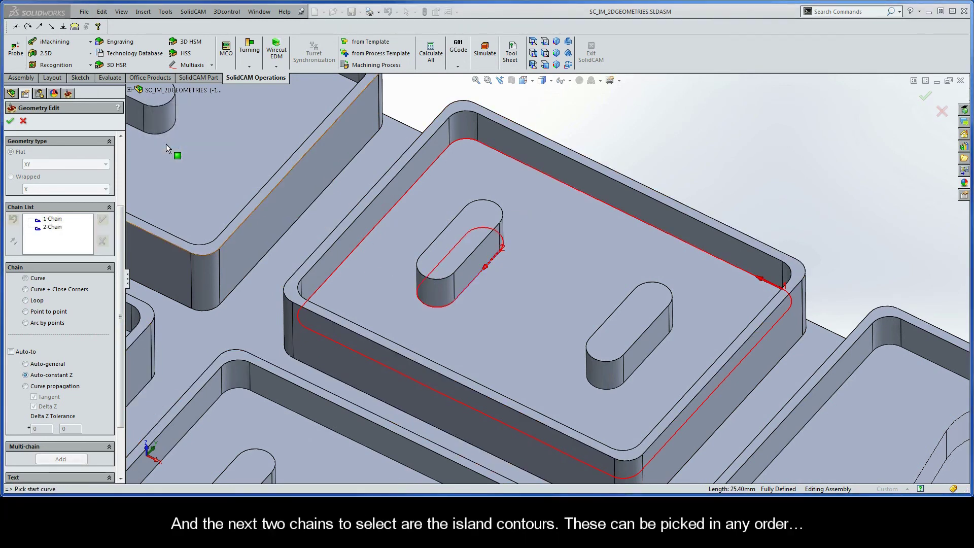
pyautogui.click(659, 341)
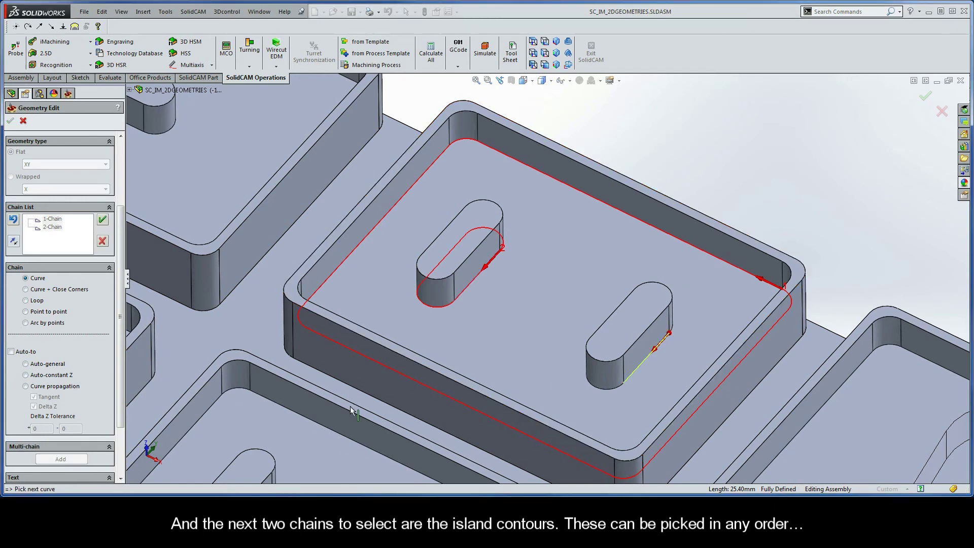
pyautogui.click(45, 376)
pyautogui.click(166, 144)
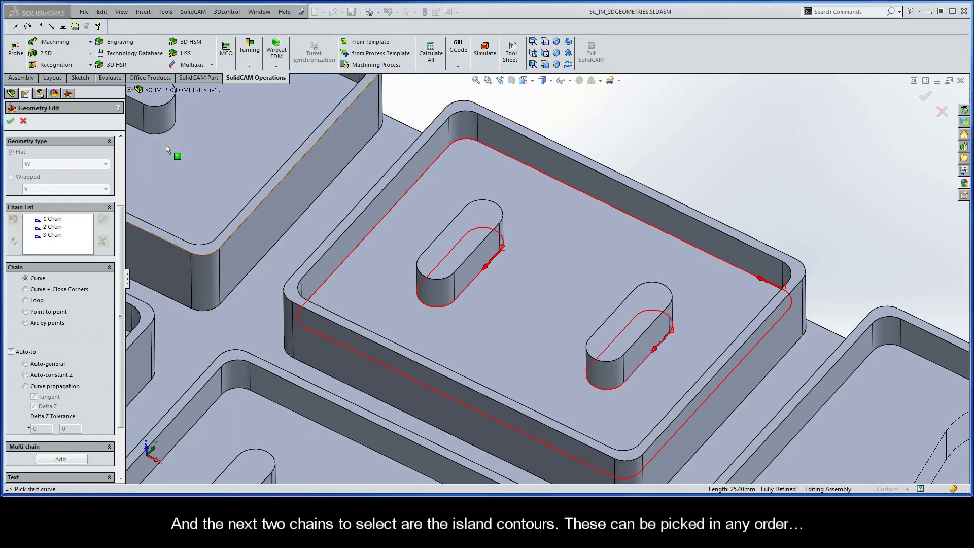
pyautogui.click(10, 121)
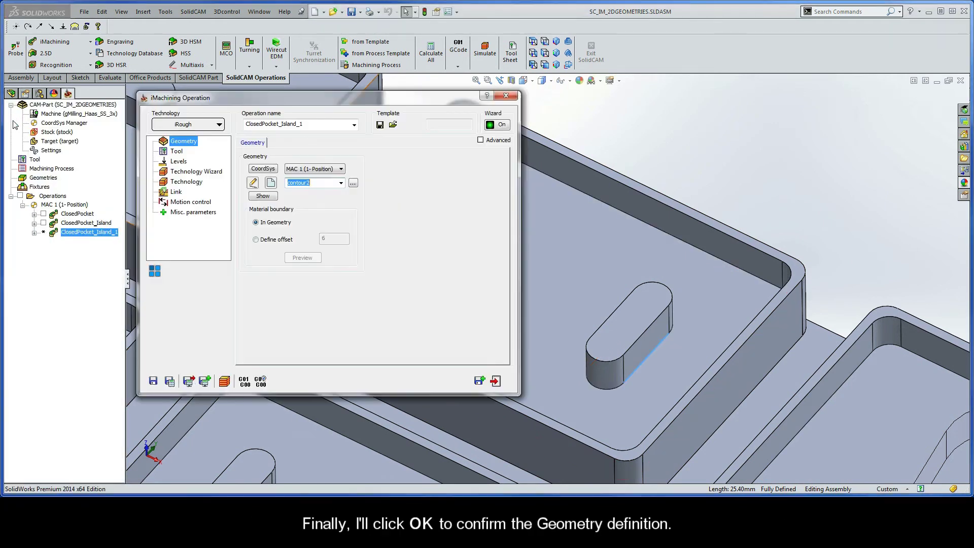
# Step: Name the operation ClosedPocket_Islands, save it and calculate its tool path
pyautogui.click(307, 125)
pyautogui.click(307, 125)
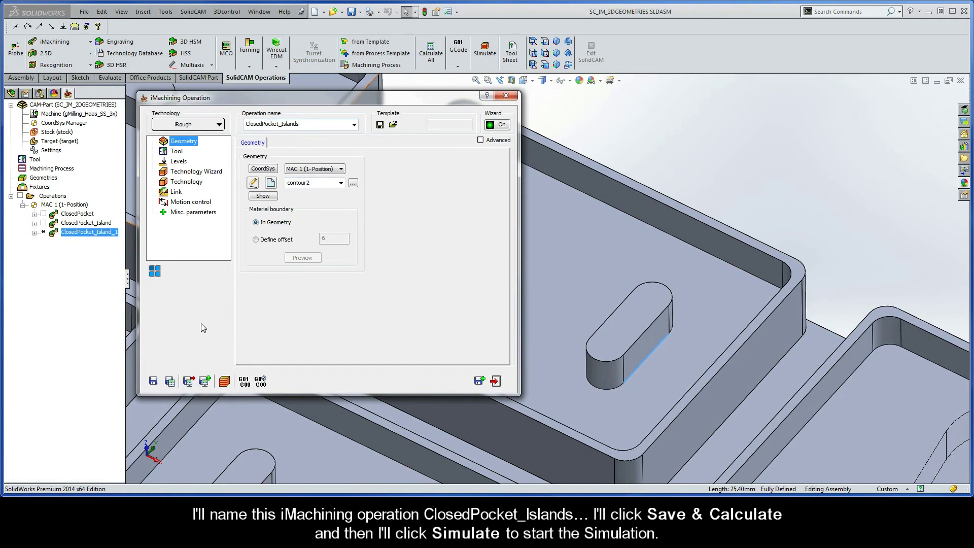
pyautogui.click(169, 381)
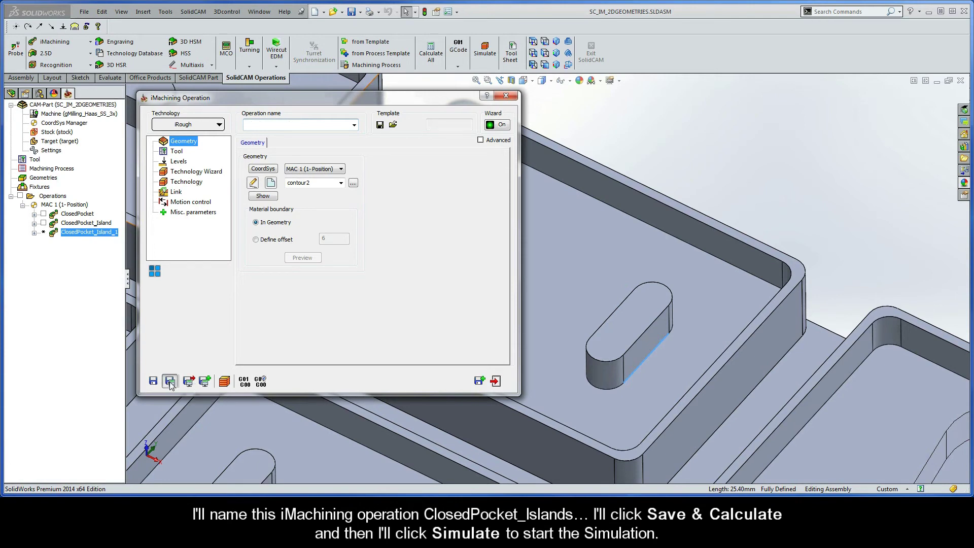
# Step: Play the Host CAD simulation of ClosedPocket_Islands at reduced speed and speed it up partway through
pyautogui.click(224, 382)
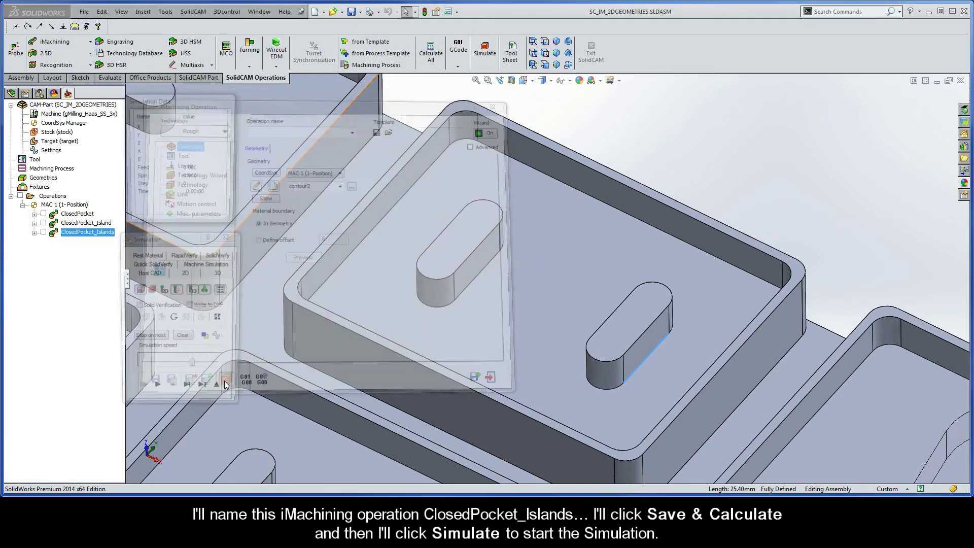
pyautogui.moveTo(193, 367); pyautogui.dragTo(176, 367)
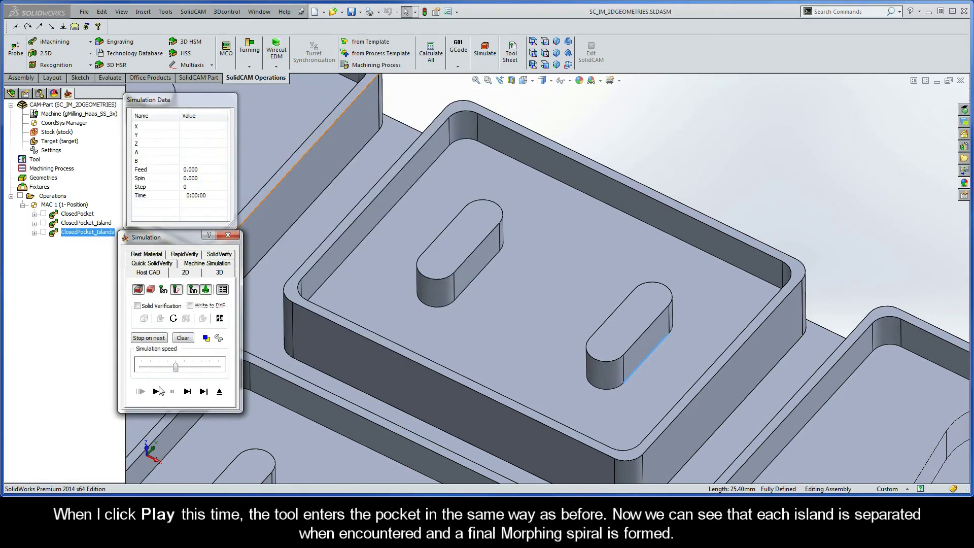
pyautogui.click(156, 392)
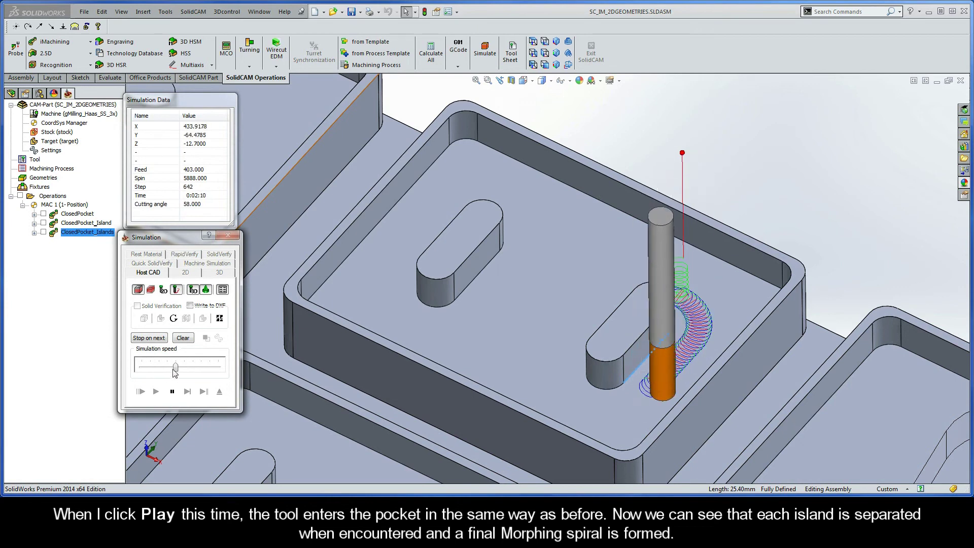
pyautogui.moveTo(176, 367); pyautogui.dragTo(193, 368)
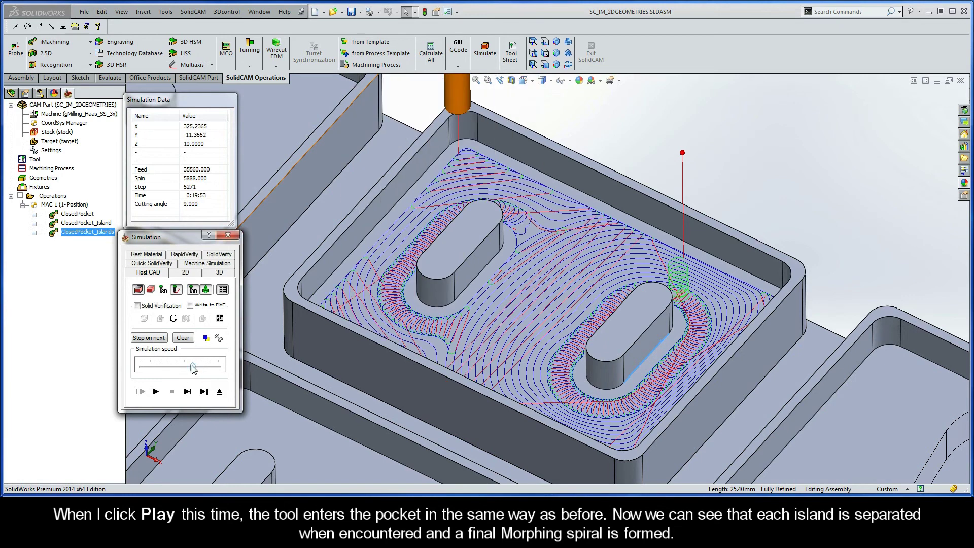
# Step: Save and copy ClosedPocket_Islands, and start a new geometry with the bottom contour of the entry-geometry pocket as first chain using Auto-constant Z
pyautogui.click(218, 392)
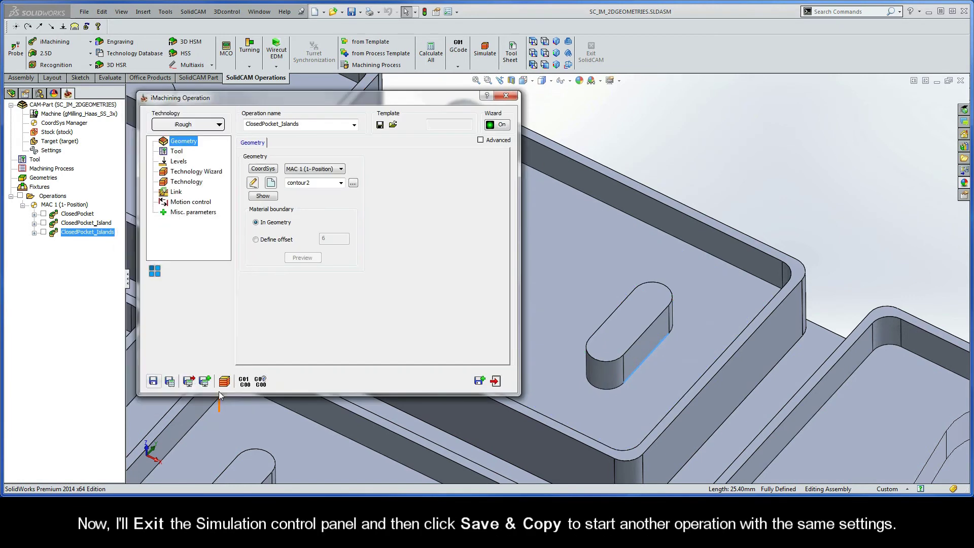
pyautogui.click(480, 381)
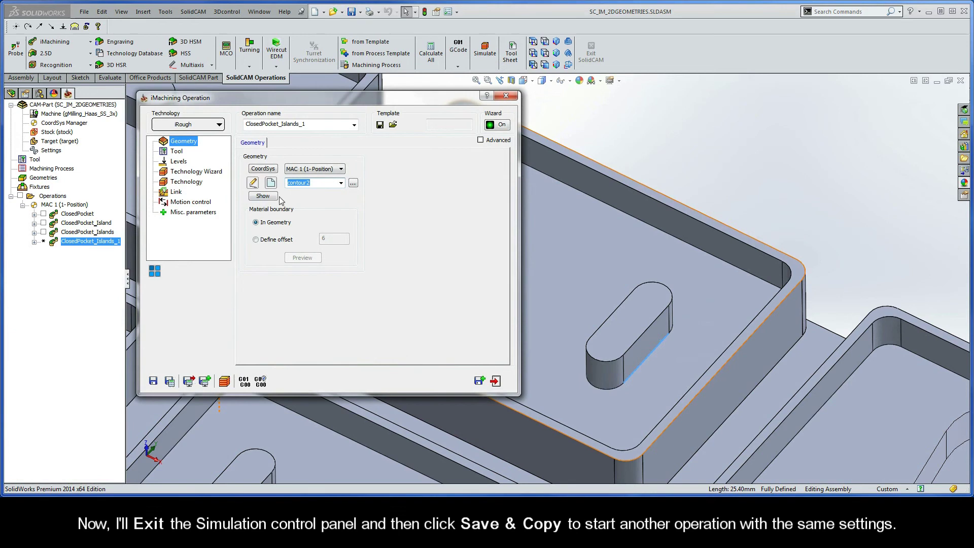
pyautogui.click(270, 183)
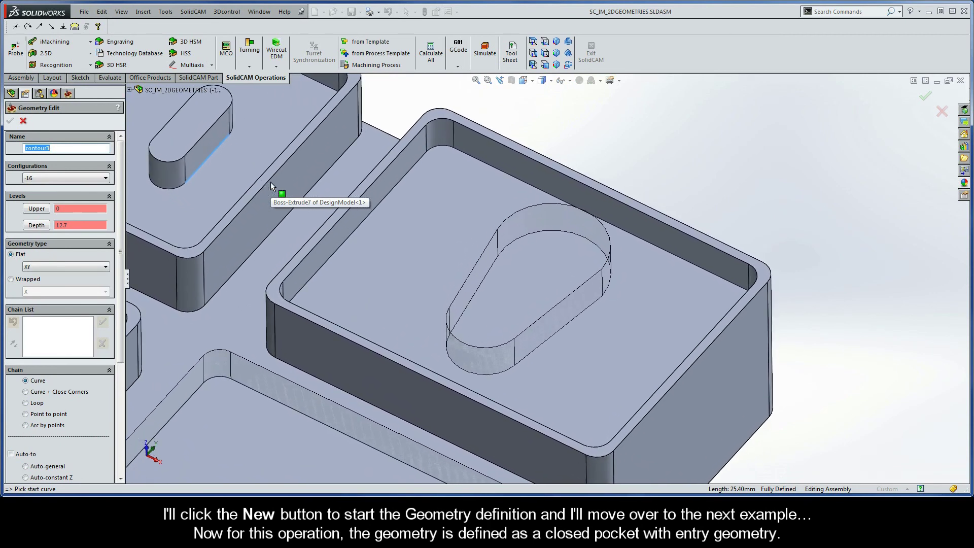
pyautogui.moveTo(121, 256); pyautogui.dragTo(122, 320)
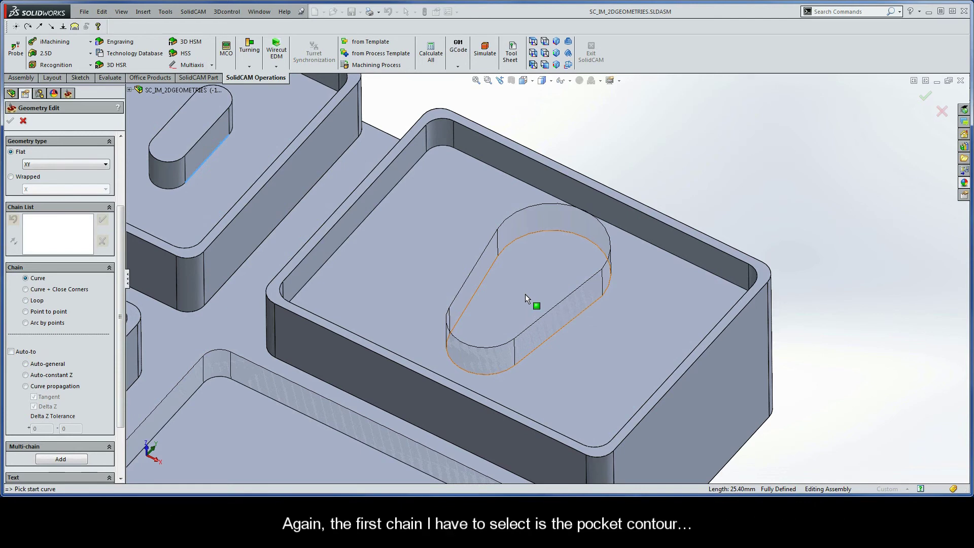
pyautogui.click(710, 277)
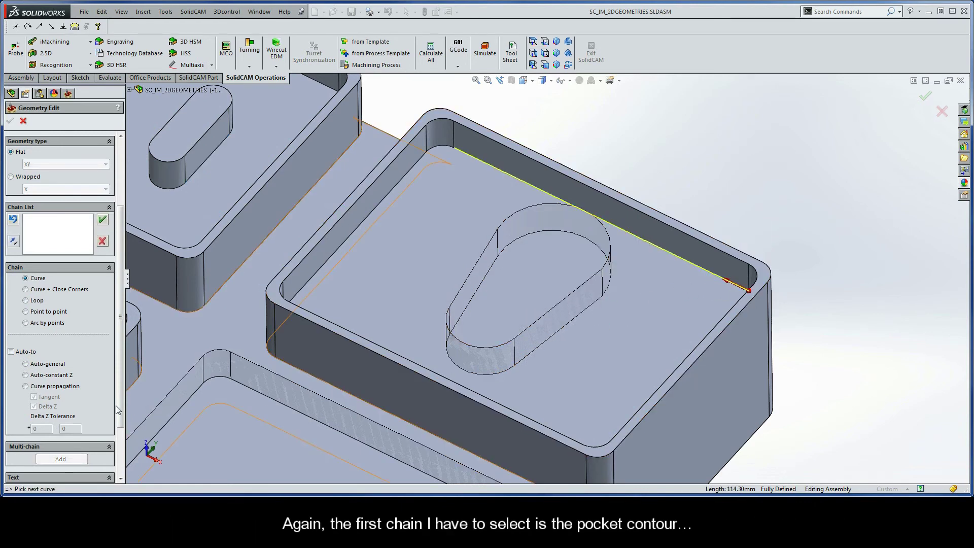
pyautogui.click(102, 219)
pyautogui.click(166, 144)
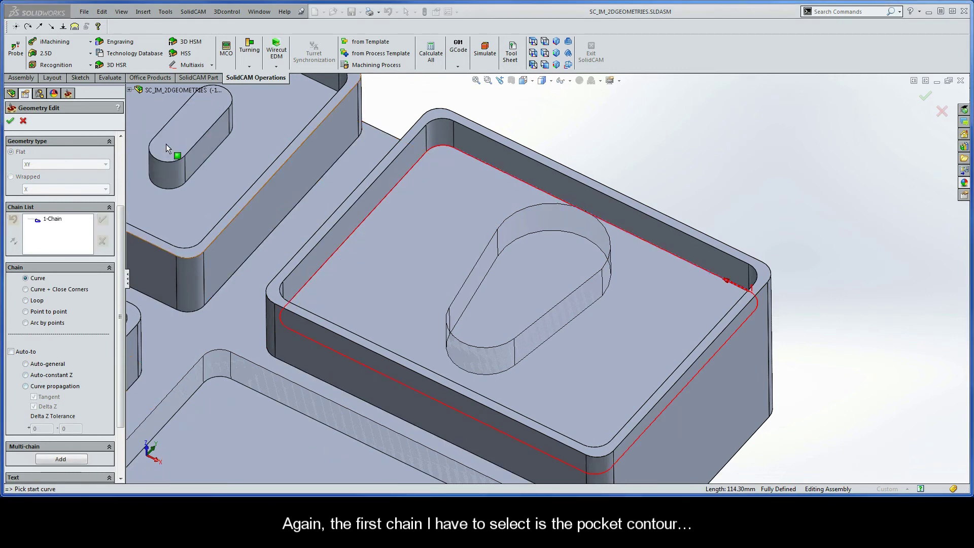
# Step: Add the teardrop-shaped entry contour's bottom edge as second chain with Auto-constant Z, mark that chain as open and confirm the geometry
pyautogui.click(493, 268)
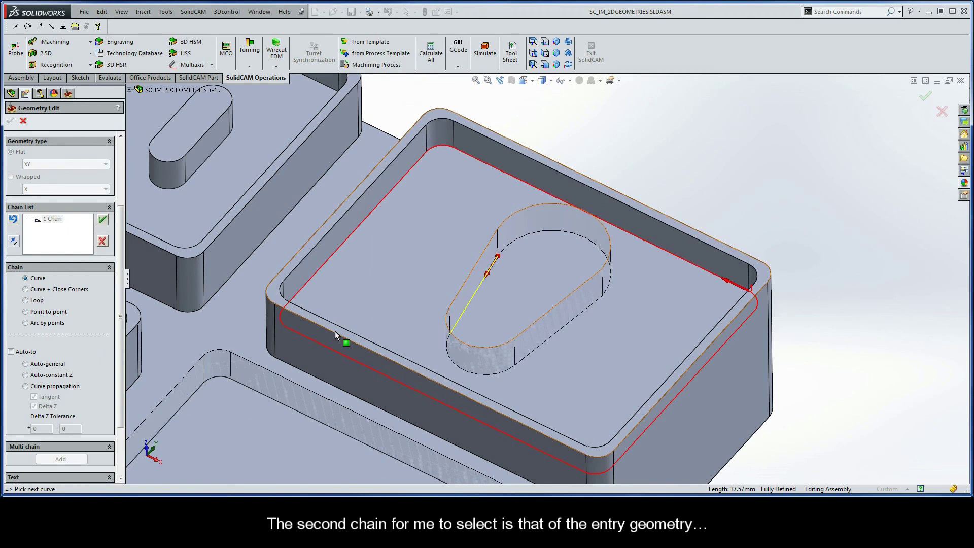
pyautogui.click(48, 378)
pyautogui.click(159, 146)
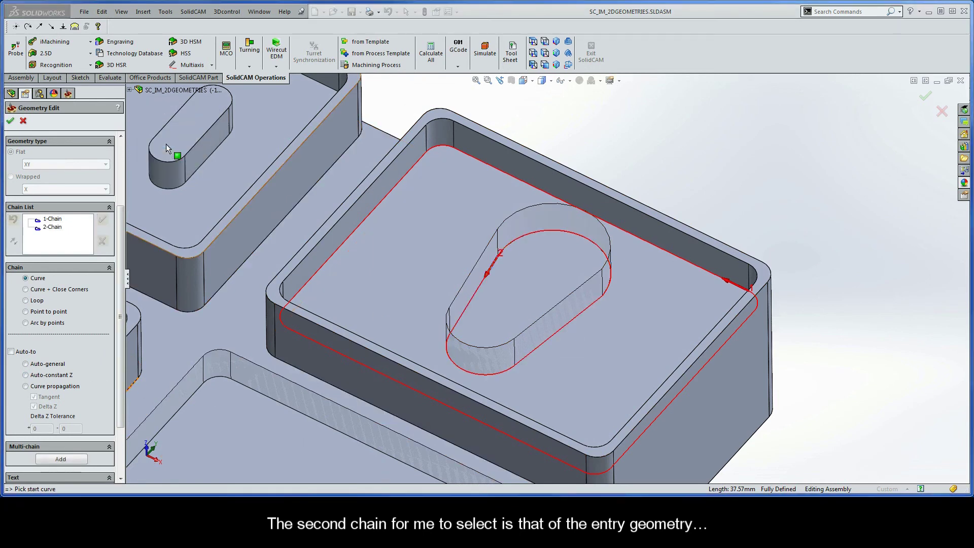
pyautogui.rightClick(54, 228)
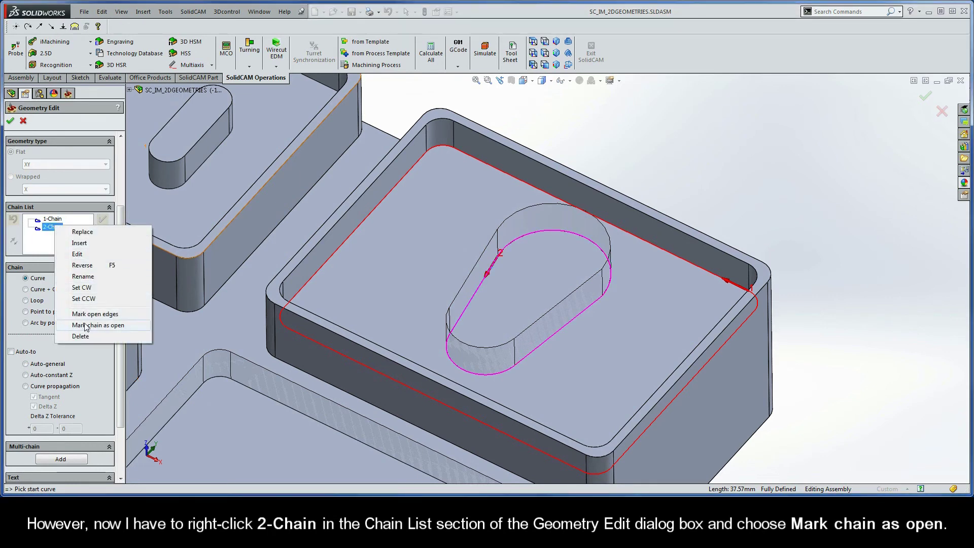
pyautogui.click(122, 328)
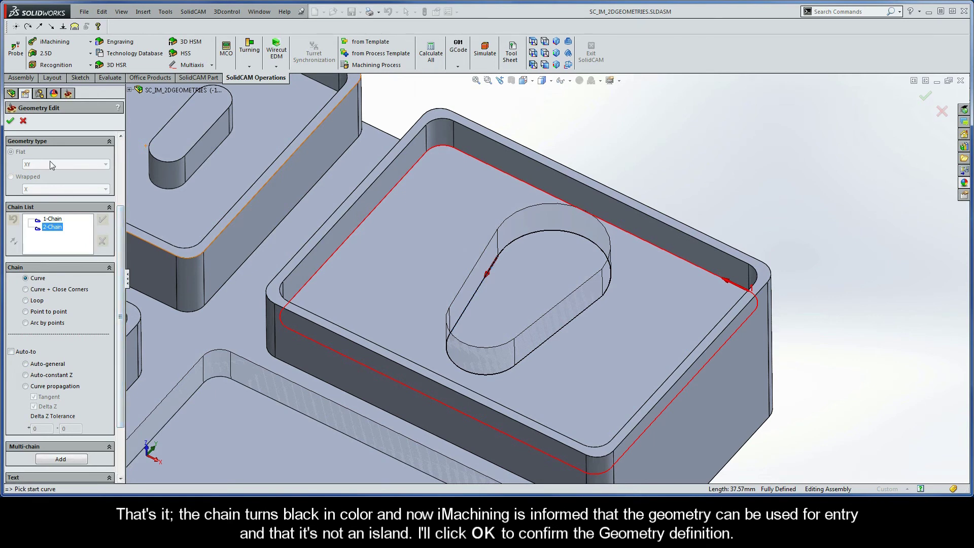
pyautogui.click(11, 121)
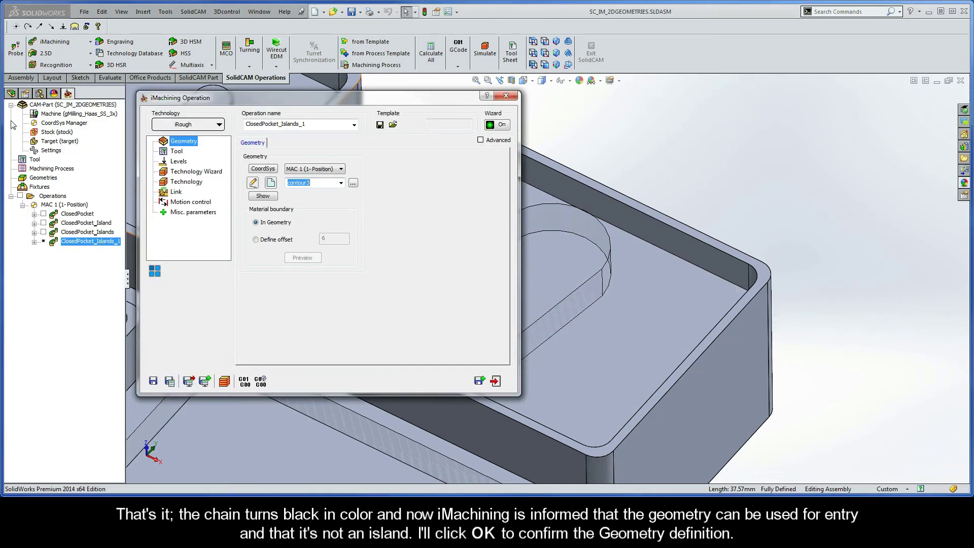
# Step: Name the operation ClosedPocket_Entry, save it and calculate its tool path
pyautogui.click(307, 126)
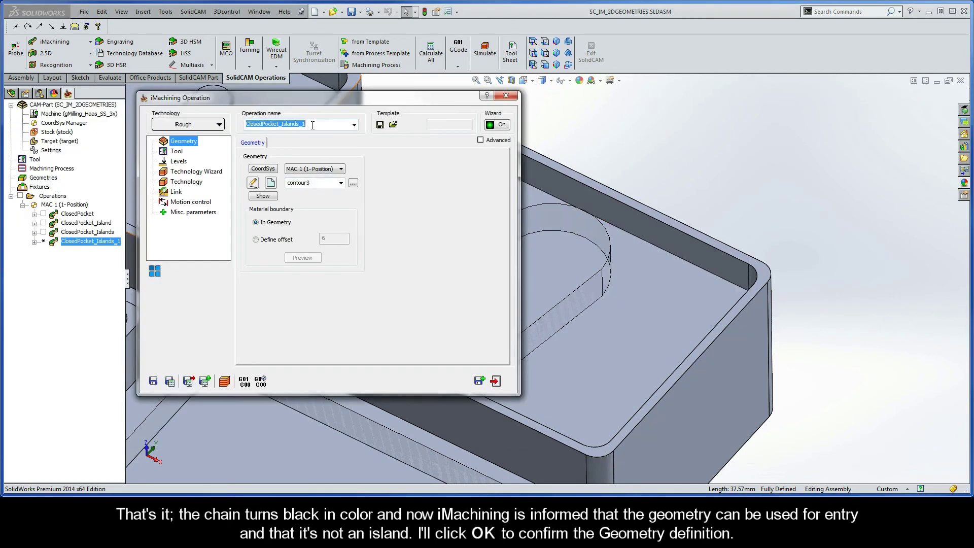
pyautogui.moveTo(307, 126); pyautogui.dragTo(291, 125)
pyautogui.write('Entry')
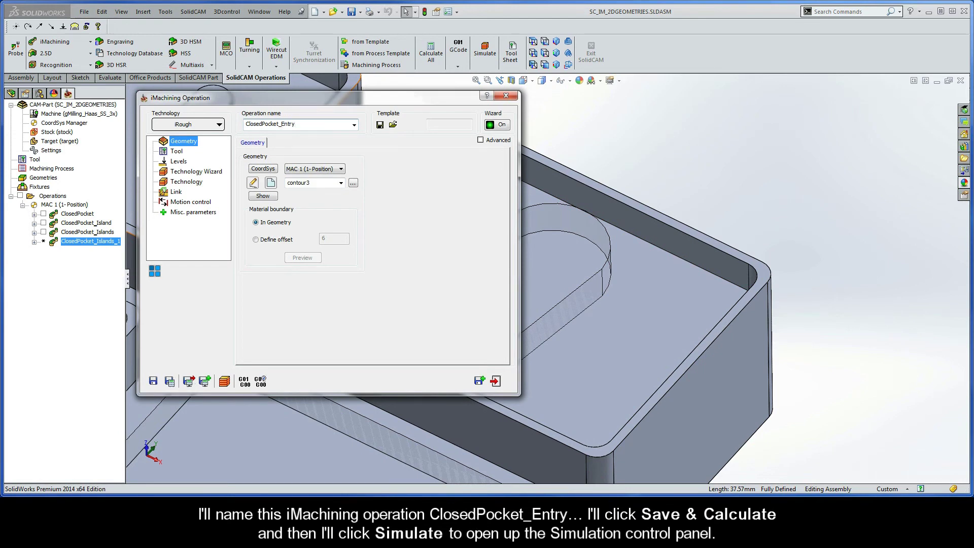
pyautogui.click(170, 381)
# Step: Play the Host CAD simulation of ClosedPocket_Entry at reduced speed and speed it up partway through
pyautogui.click(224, 382)
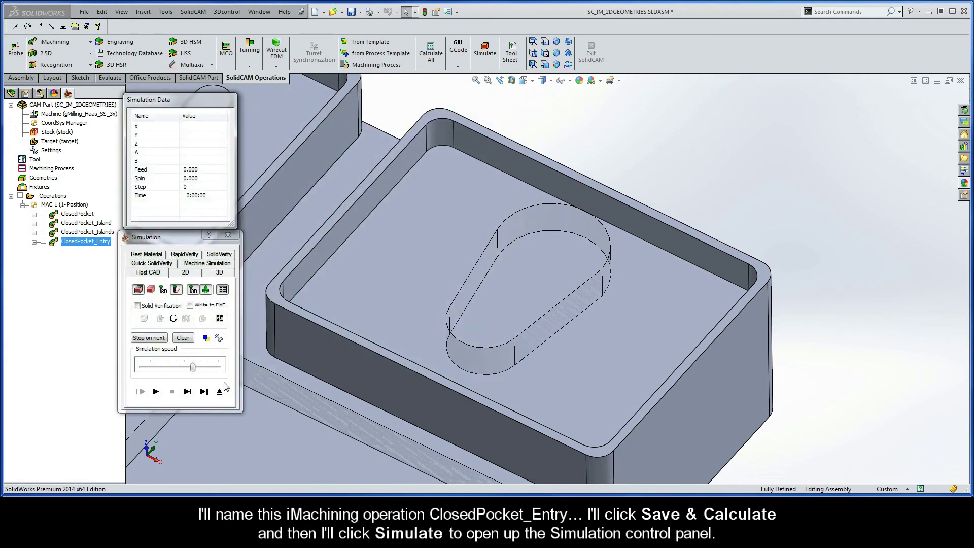
pyautogui.moveTo(194, 370); pyautogui.dragTo(175, 370)
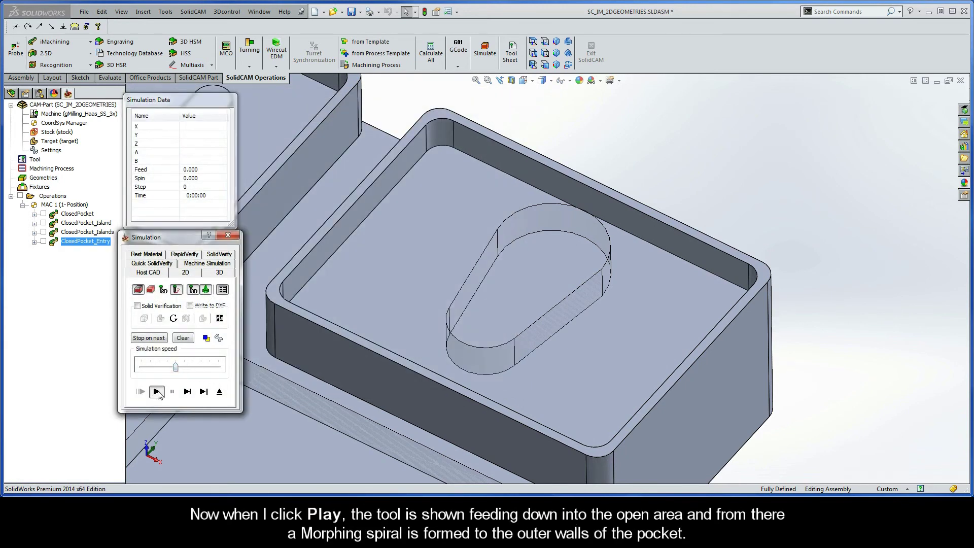
pyautogui.click(157, 392)
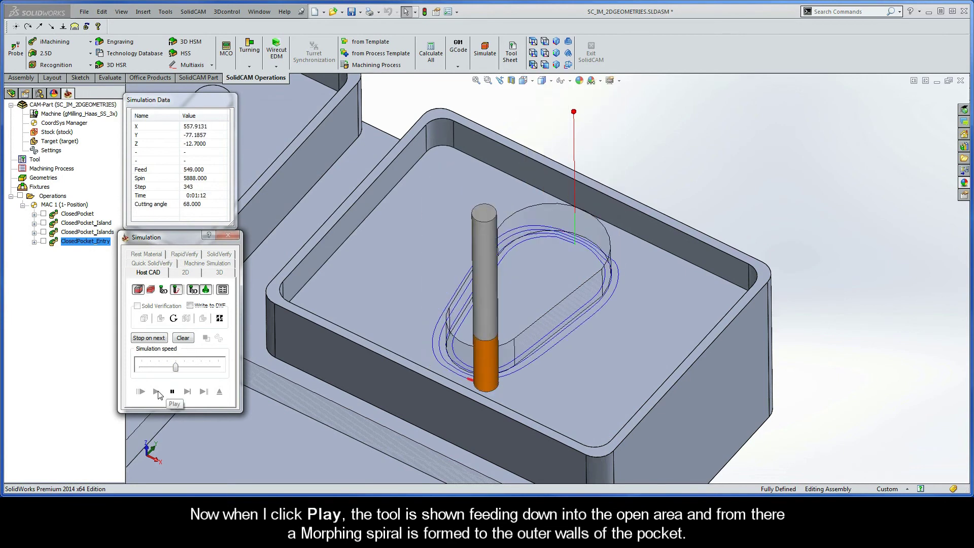
pyautogui.moveTo(175, 370); pyautogui.dragTo(193, 368)
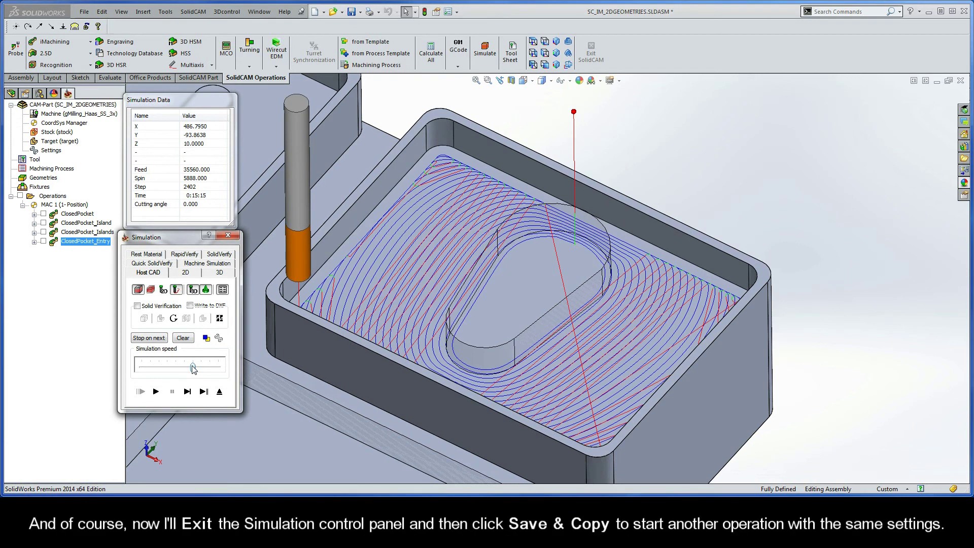
# Step: Save and copy ClosedPocket_Entry, and start a new geometry with the entry-hole pocket's bottom contour as first chain using Auto-constant Z
pyautogui.click(220, 392)
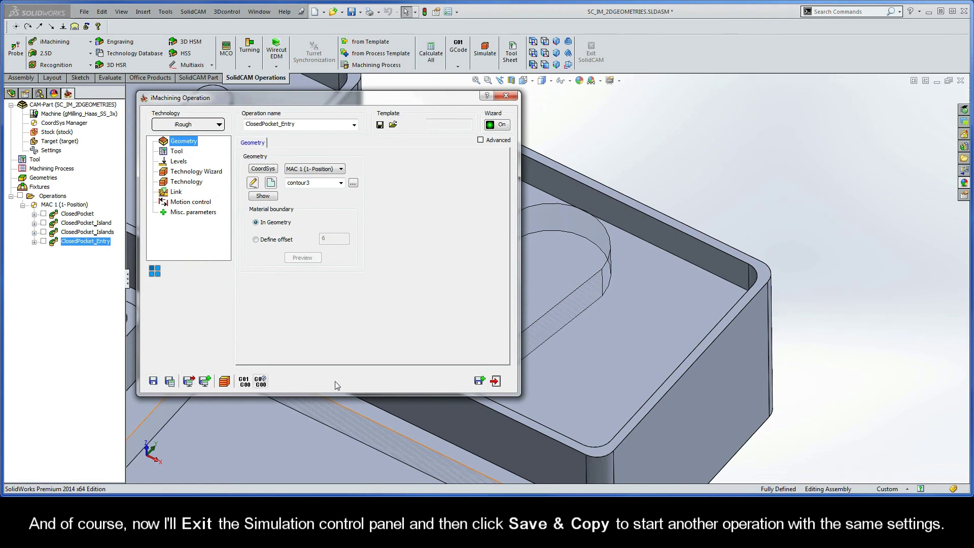
pyautogui.click(480, 381)
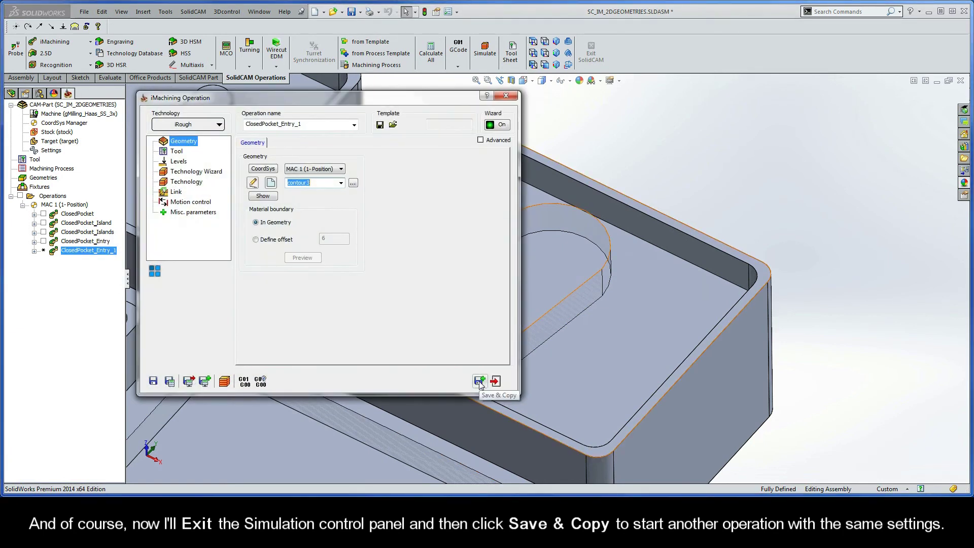
pyautogui.click(270, 183)
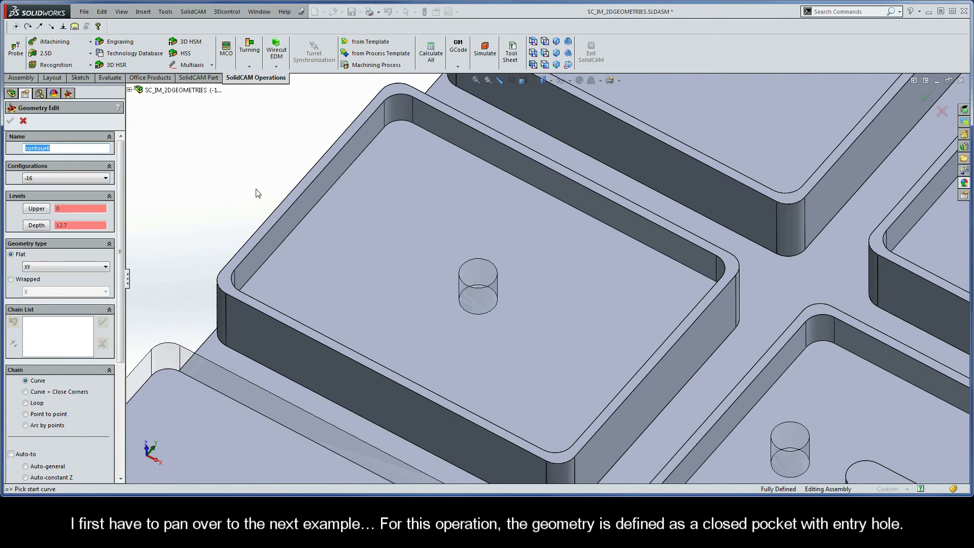
pyautogui.click(120, 254)
pyautogui.moveTo(121, 254); pyautogui.dragTo(120, 316)
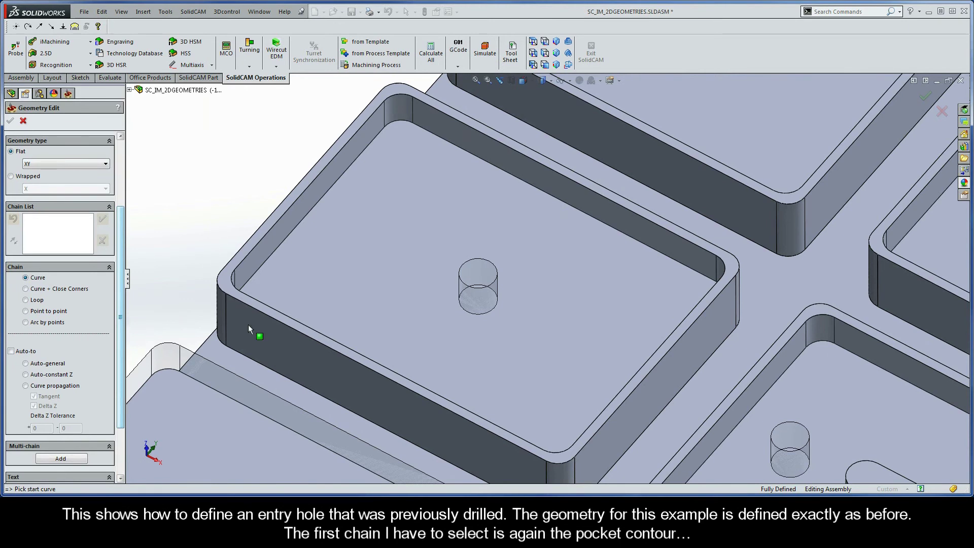
pyautogui.click(668, 260)
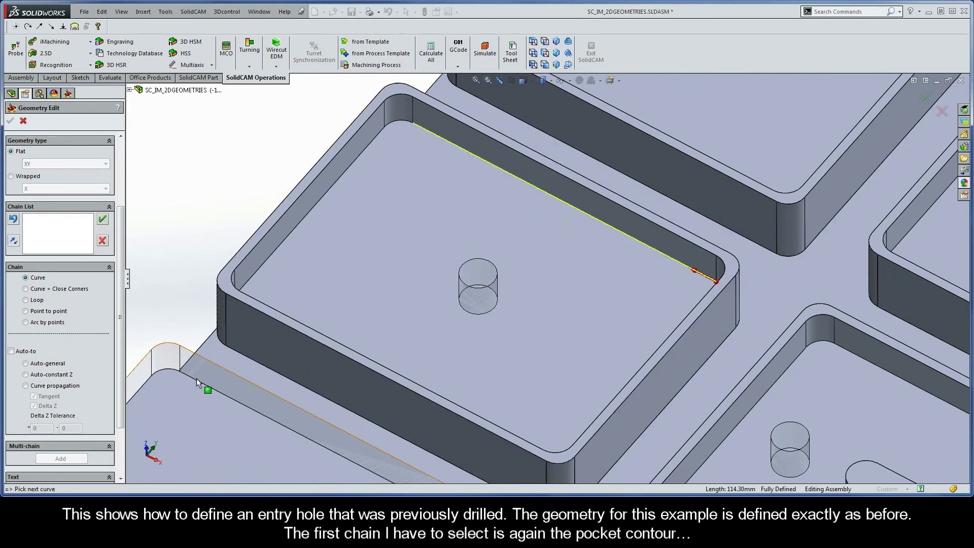
pyautogui.click(25, 374)
pyautogui.click(168, 148)
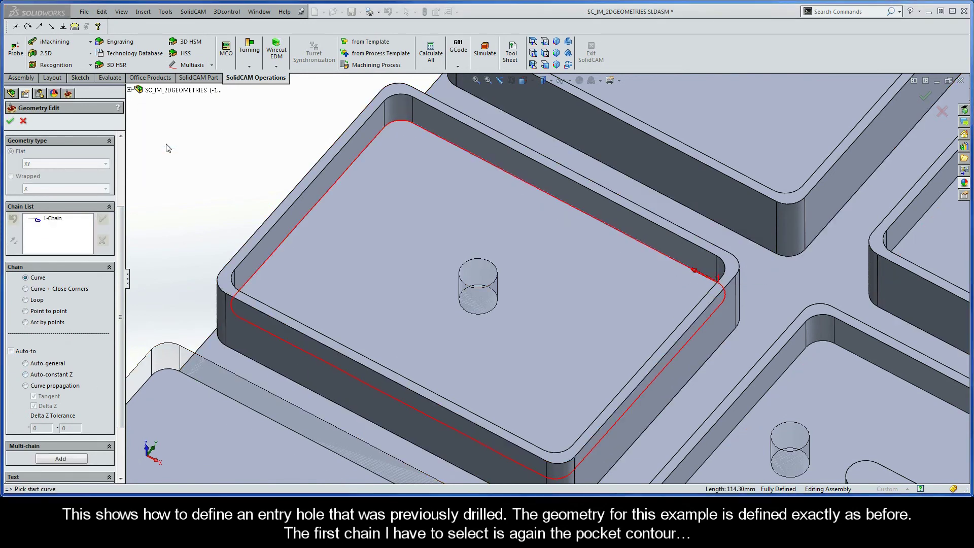
# Step: Add the bottom circle of the entry hole as second chain, mark that chain as open and confirm the geometry
pyautogui.click(492, 313)
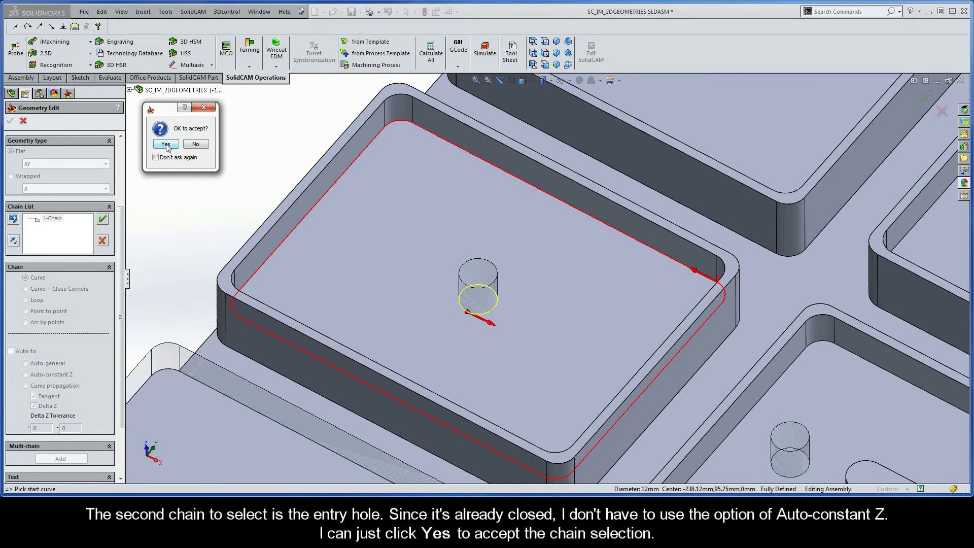
pyautogui.click(166, 145)
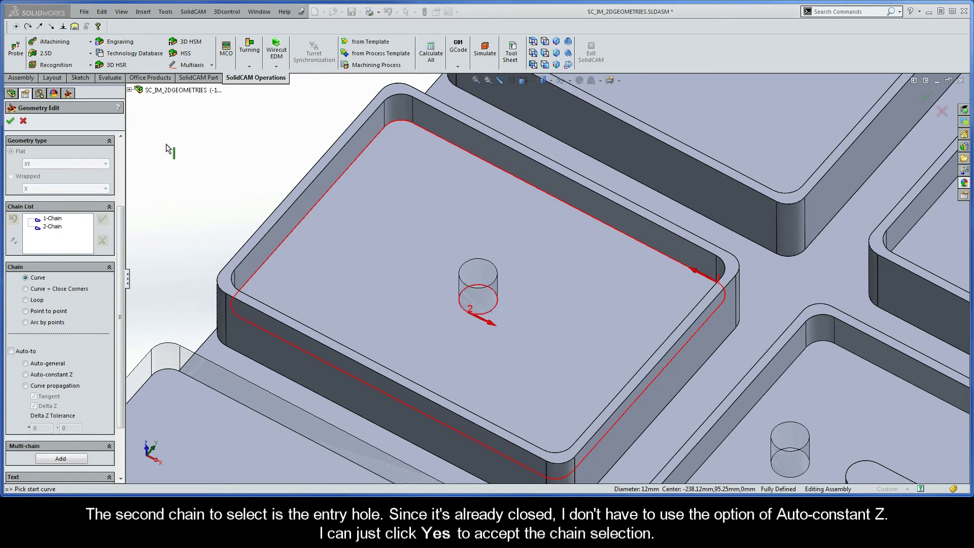
pyautogui.rightClick(54, 228)
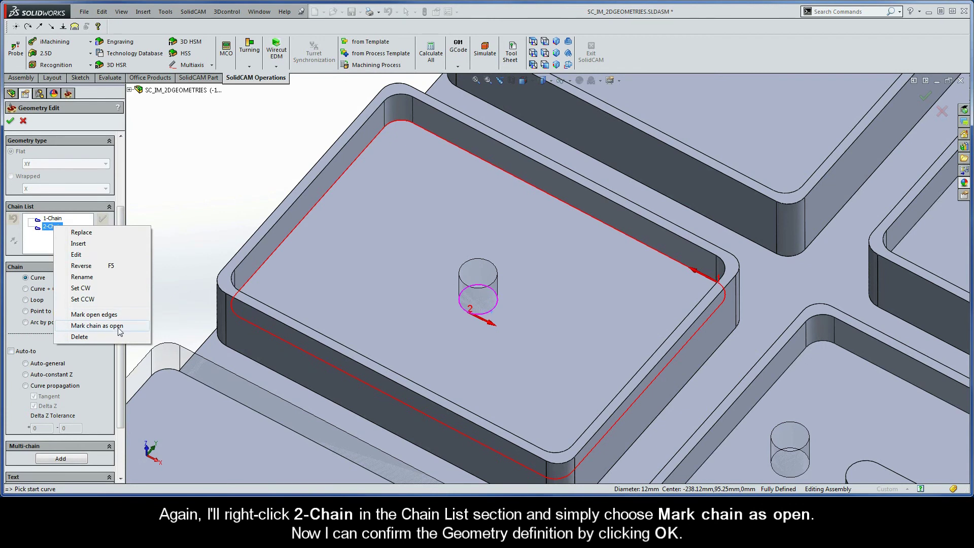
pyautogui.click(96, 326)
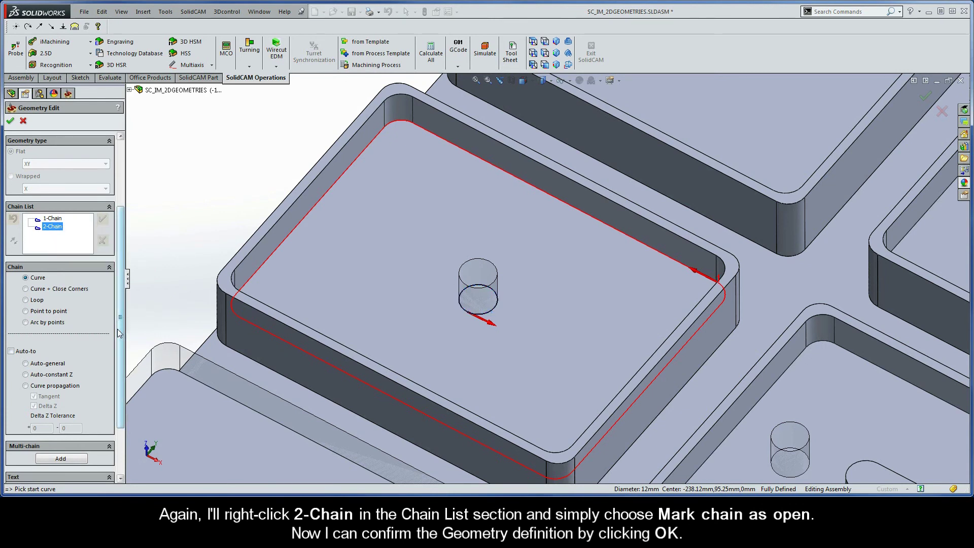
pyautogui.click(10, 120)
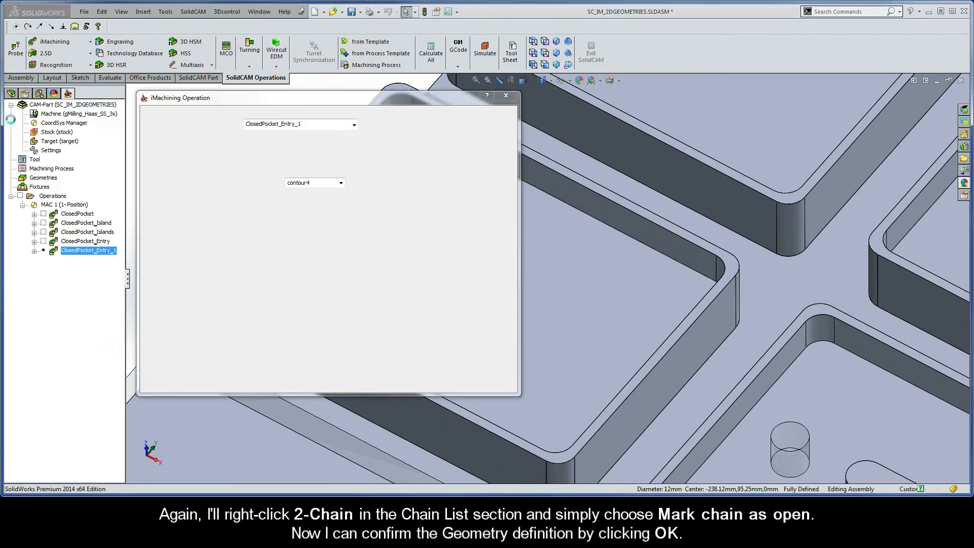
# Step: Name the operation ClosedPocket_EntryHole, save it and calculate its tool path
pyautogui.doubleClick(306, 127)
pyautogui.click(307, 126)
pyautogui.press('BackSpace')
pyautogui.press('BackSpace')
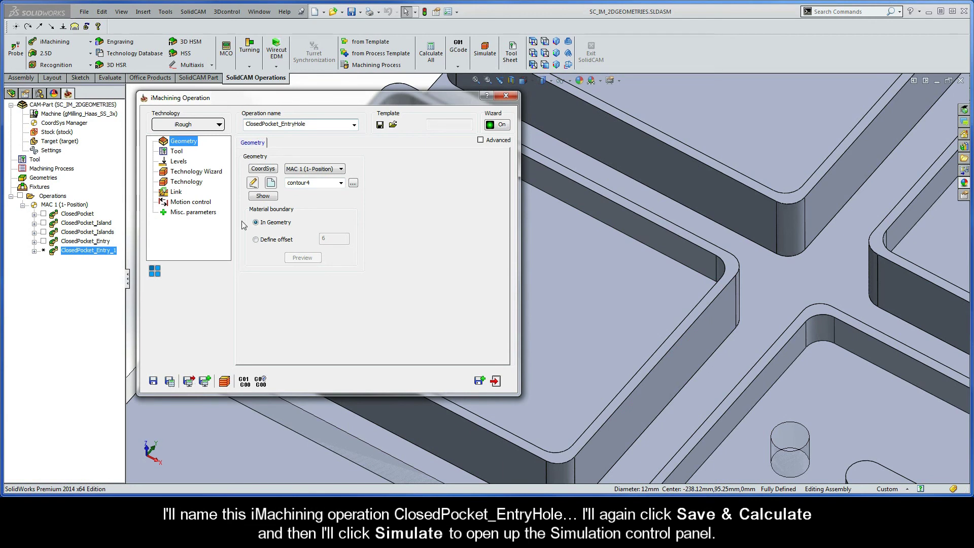
pyautogui.click(170, 381)
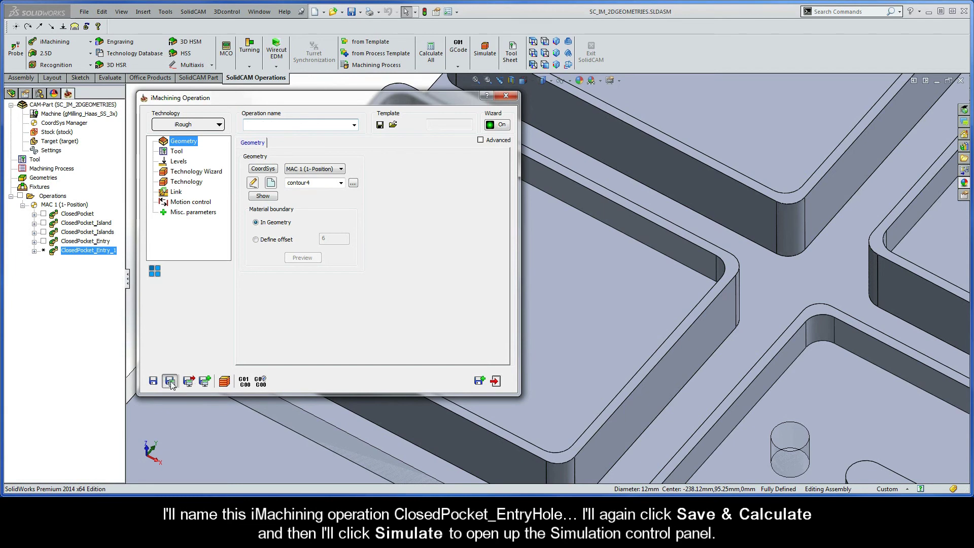
# Step: Play the Host CAD simulation of ClosedPocket_EntryHole at reduced speed and speed it up partway through
pyautogui.click(224, 381)
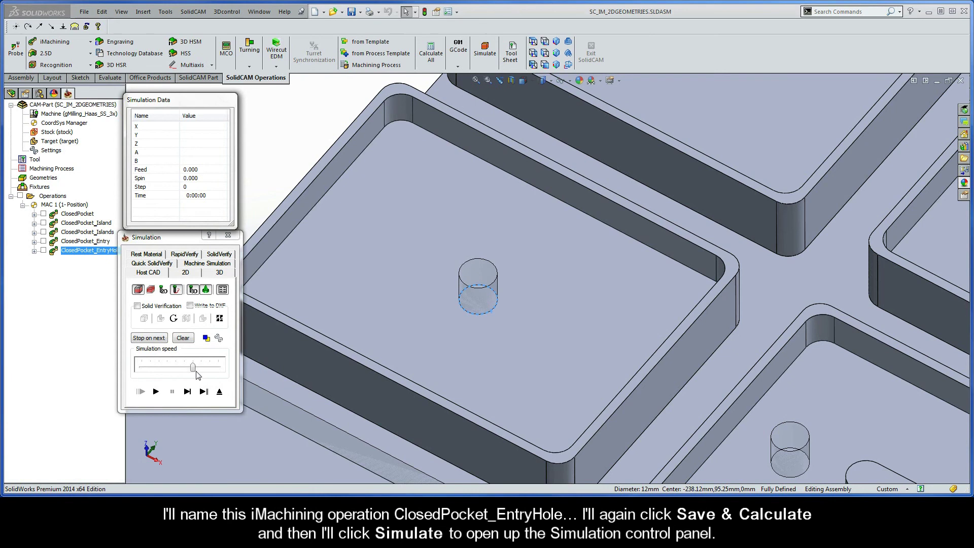
pyautogui.moveTo(194, 369); pyautogui.dragTo(175, 368)
pyautogui.click(156, 392)
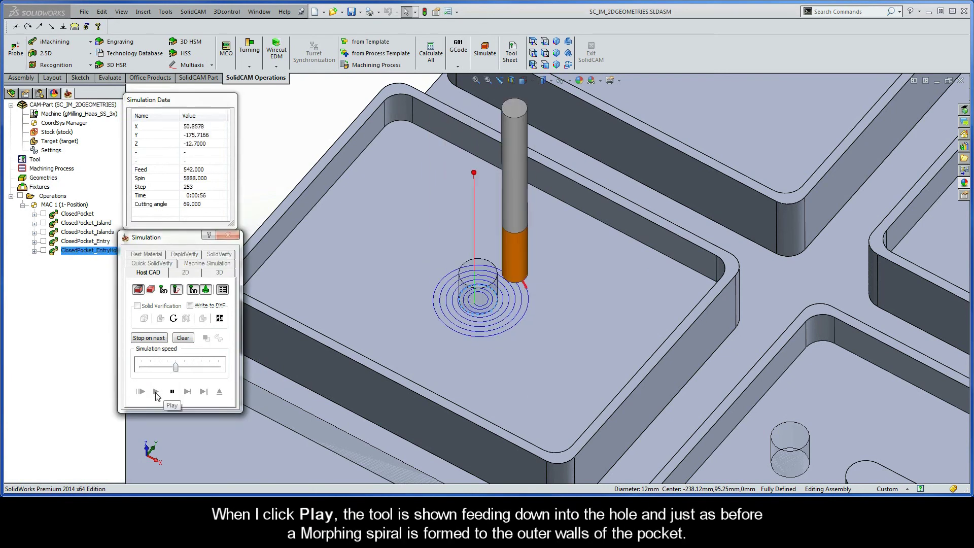
pyautogui.moveTo(176, 368); pyautogui.dragTo(192, 371)
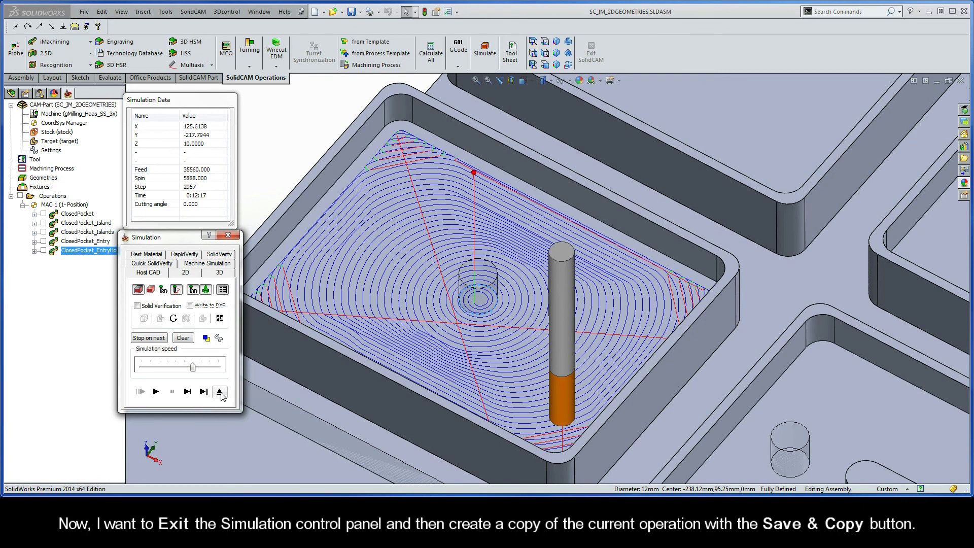
# Step: Save and copy ClosedPocket_EntryHole, and start a new geometry with the single-island entry-hole pocket's bottom contour as first chain using Auto-constant Z
pyautogui.click(219, 392)
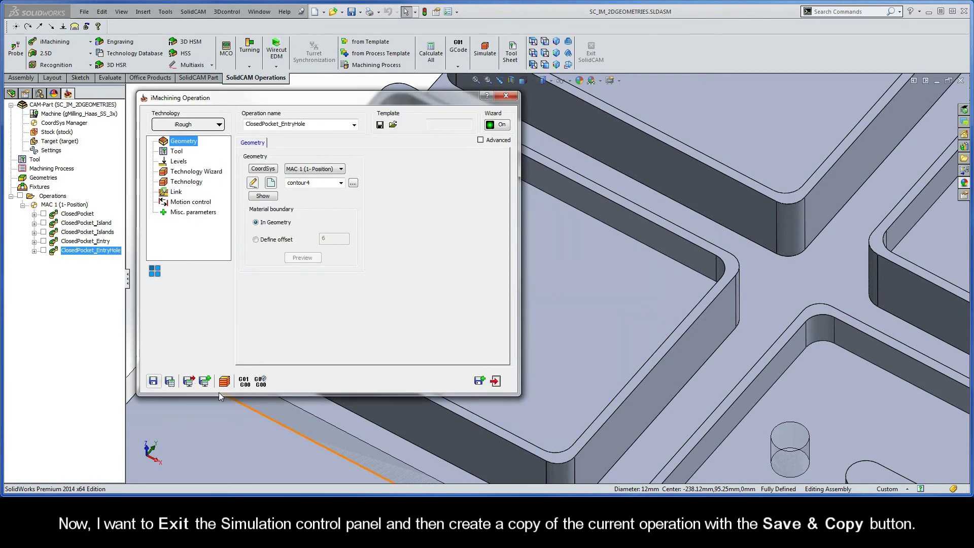
pyautogui.click(479, 381)
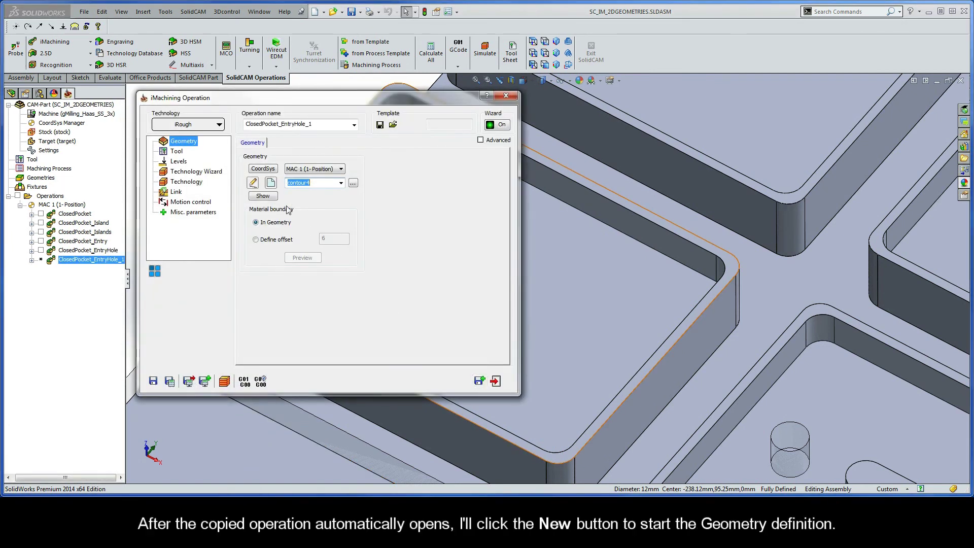
pyautogui.click(271, 183)
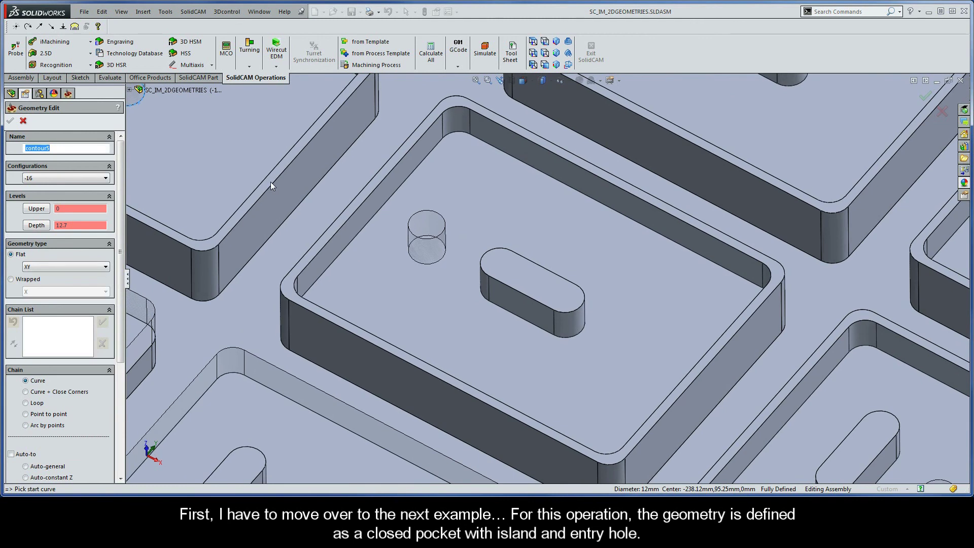
pyautogui.moveTo(122, 253); pyautogui.dragTo(122, 317)
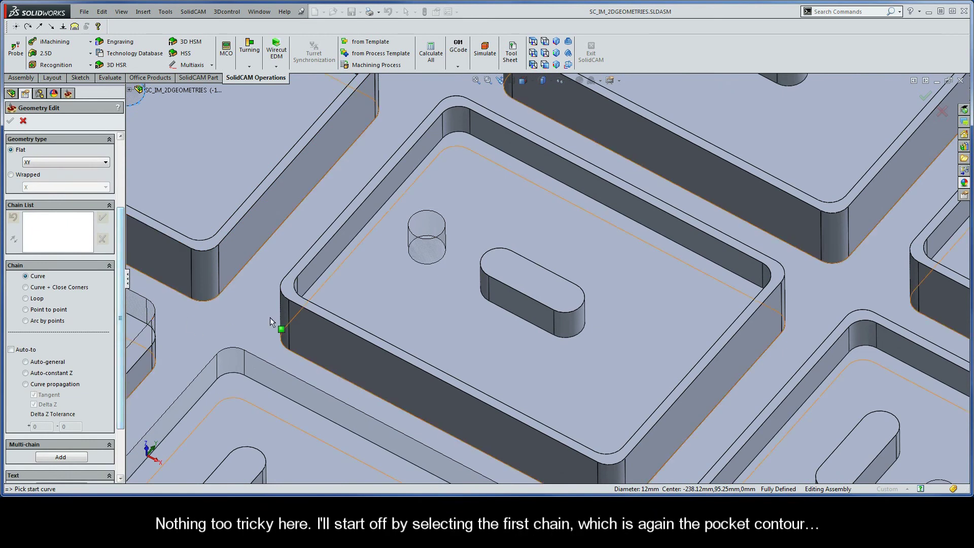
pyautogui.click(711, 262)
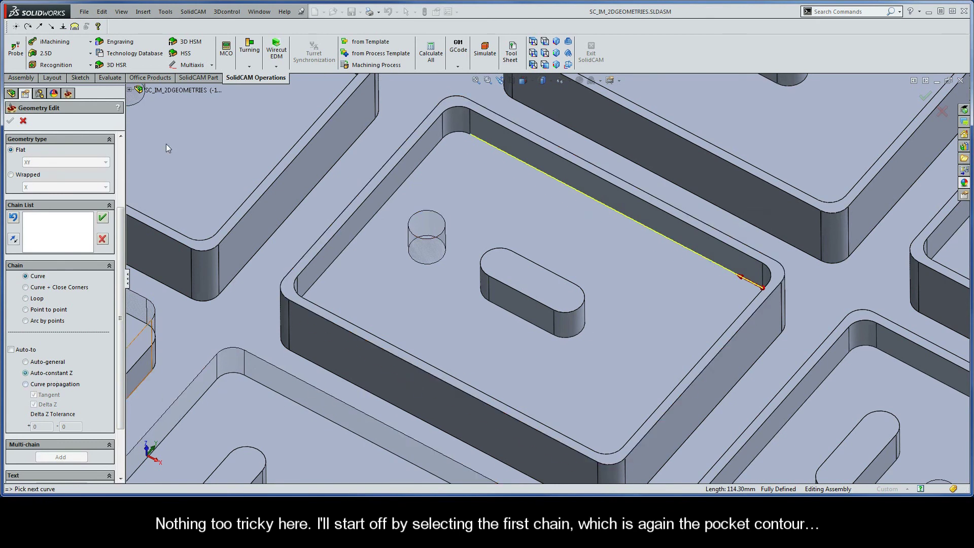
pyautogui.click(46, 372)
pyautogui.click(166, 145)
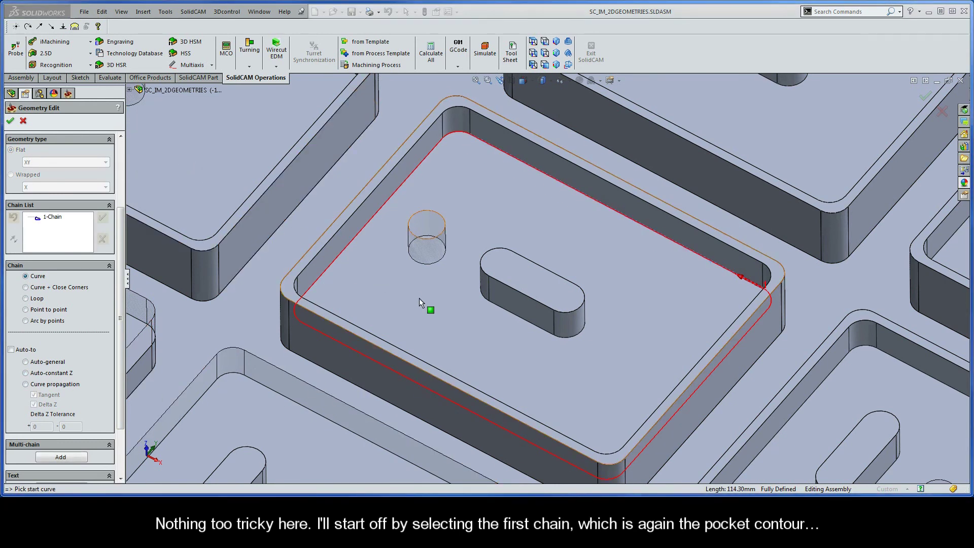
# Step: Add the island's bottom contour as second chain using Auto-constant Z and the entry hole's bottom circle as third chain
pyautogui.click(536, 331)
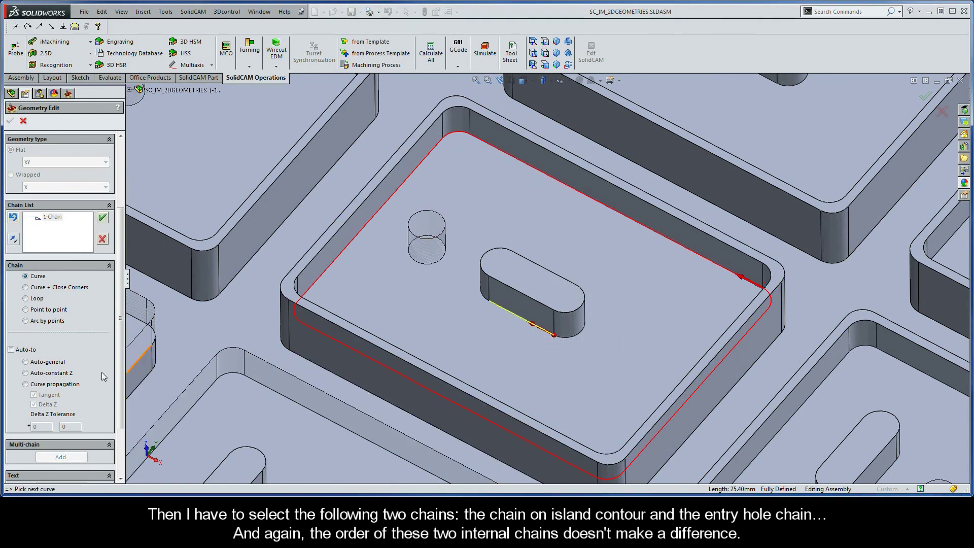
pyautogui.click(57, 377)
pyautogui.click(182, 155)
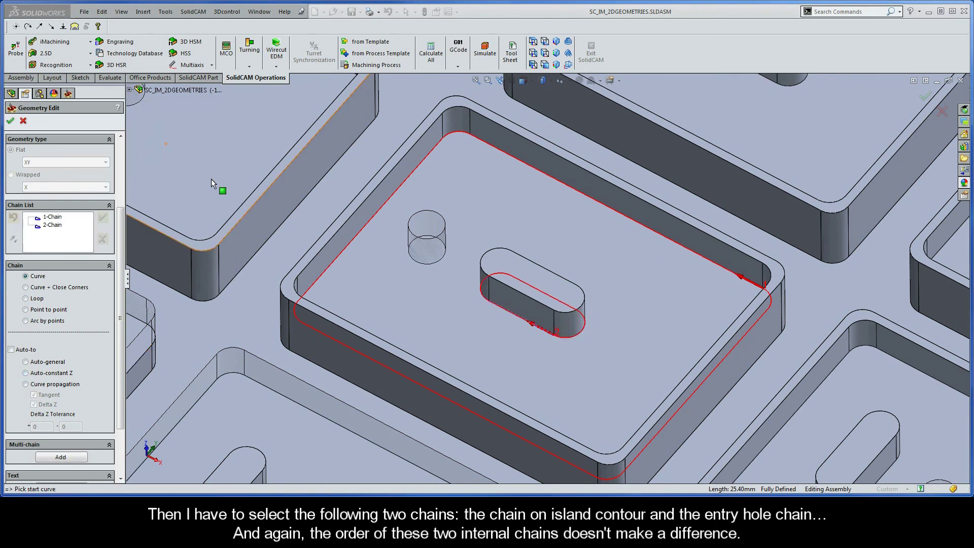
pyautogui.click(418, 260)
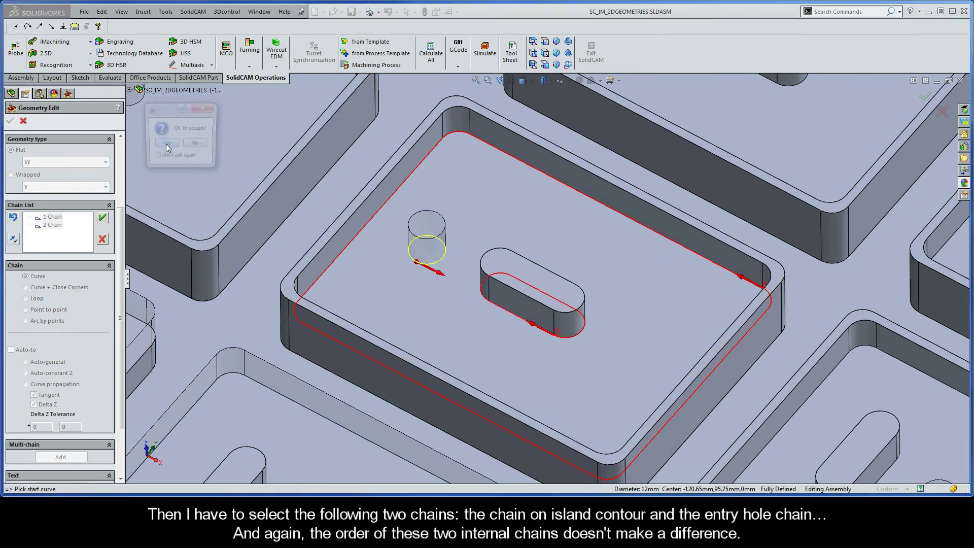
pyautogui.click(166, 144)
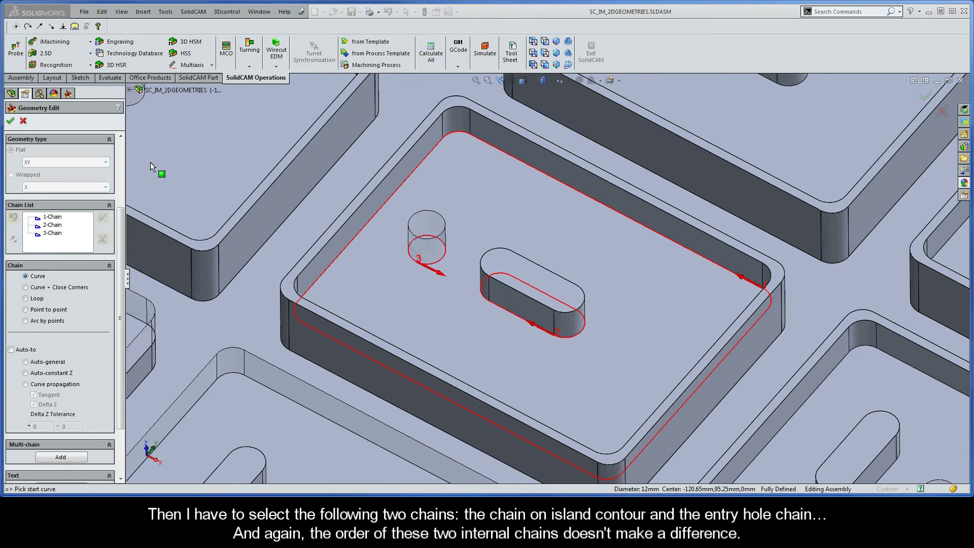
# Step: Mark the entry hole chain (3-Chain) as open and confirm the geometry
pyautogui.rightClick(53, 234)
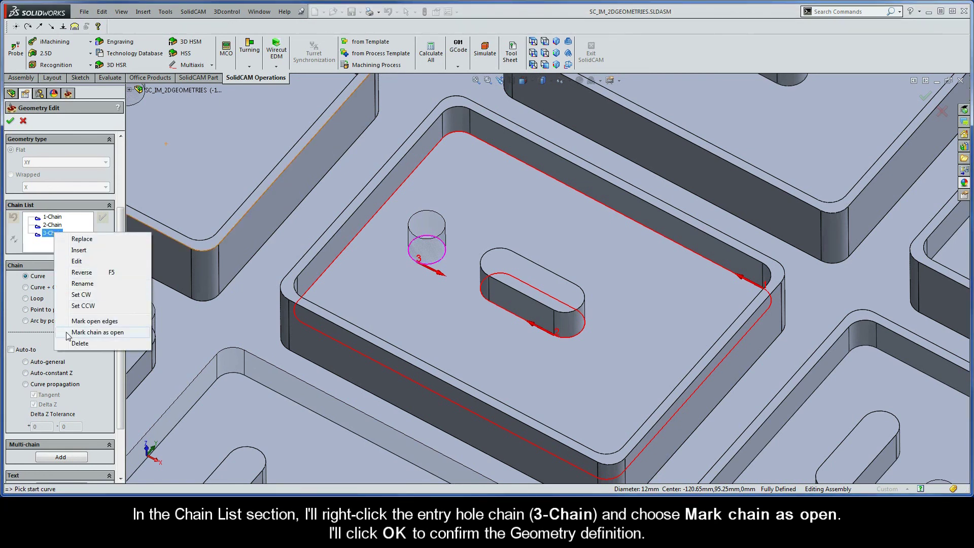
pyautogui.click(121, 332)
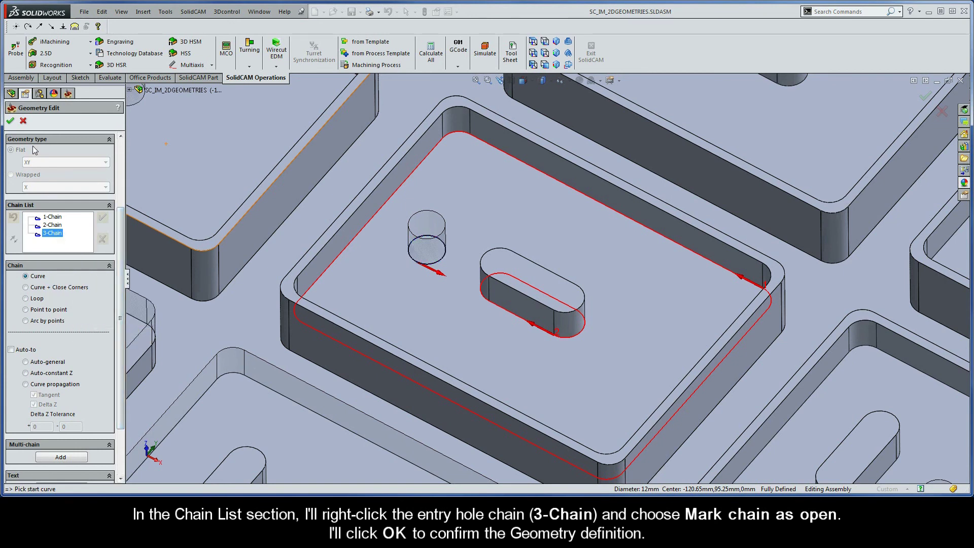
pyautogui.click(11, 122)
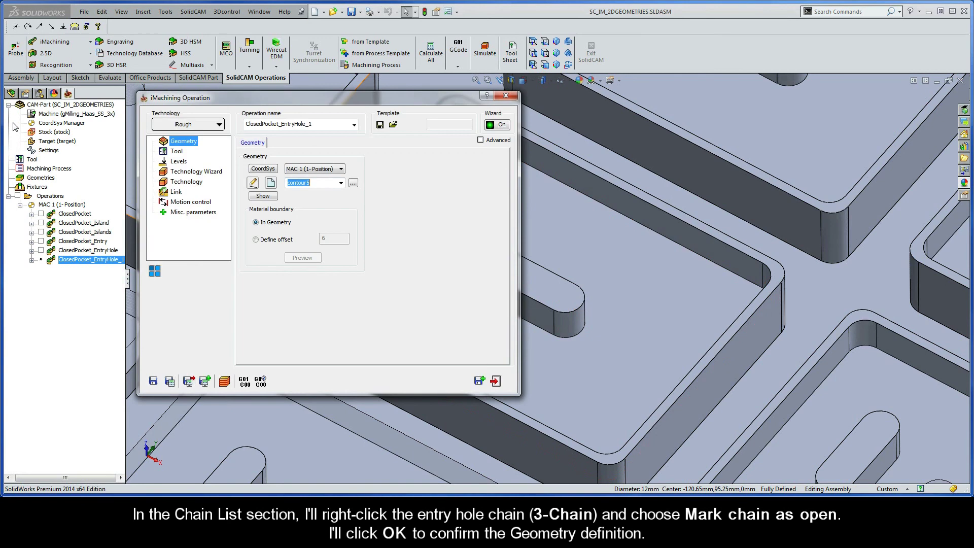
# Step: Name the operation ClosedPocket_Island_EntryHole, save it and calculate its tool path
pyautogui.click(319, 124)
pyautogui.click(319, 124)
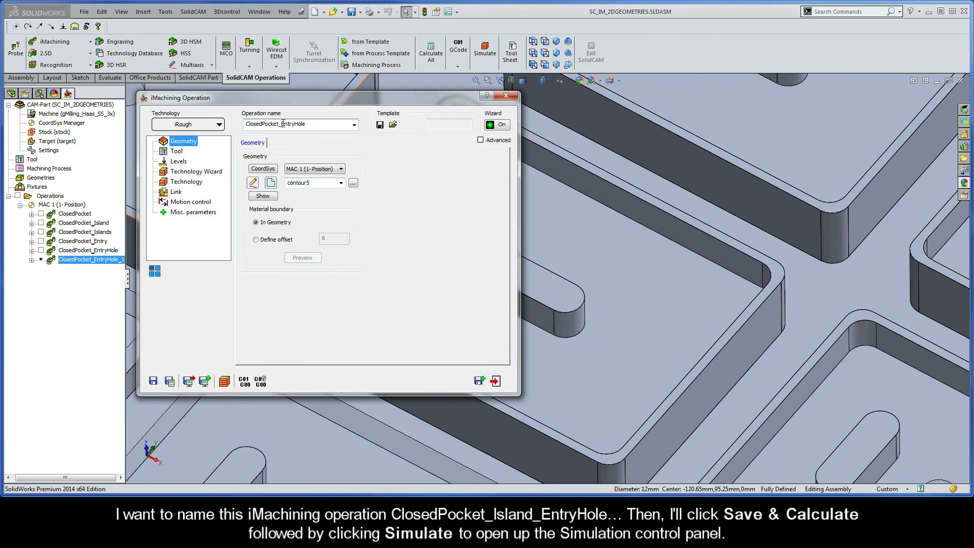
pyautogui.write('Island_')
pyautogui.click(171, 381)
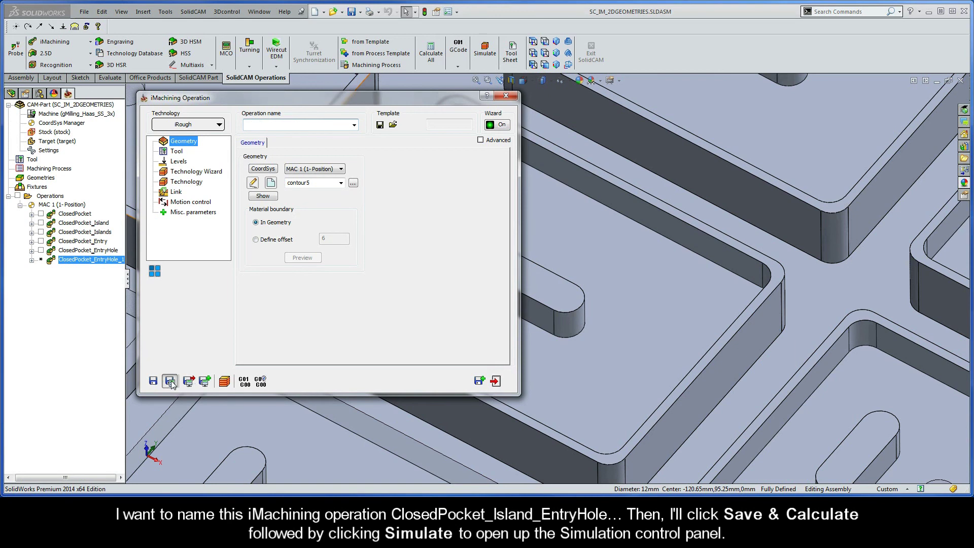
# Step: Play the Host CAD simulation of ClosedPocket_Island_EntryHole at reduced speed, speed it up partway through and exit the simulation
pyautogui.click(224, 382)
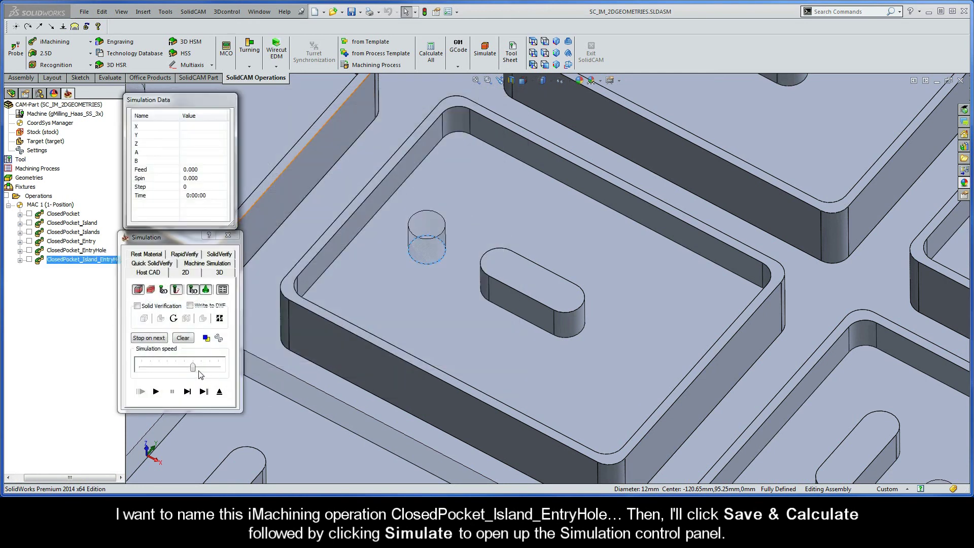
pyautogui.moveTo(193, 367); pyautogui.dragTo(176, 367)
pyautogui.click(158, 393)
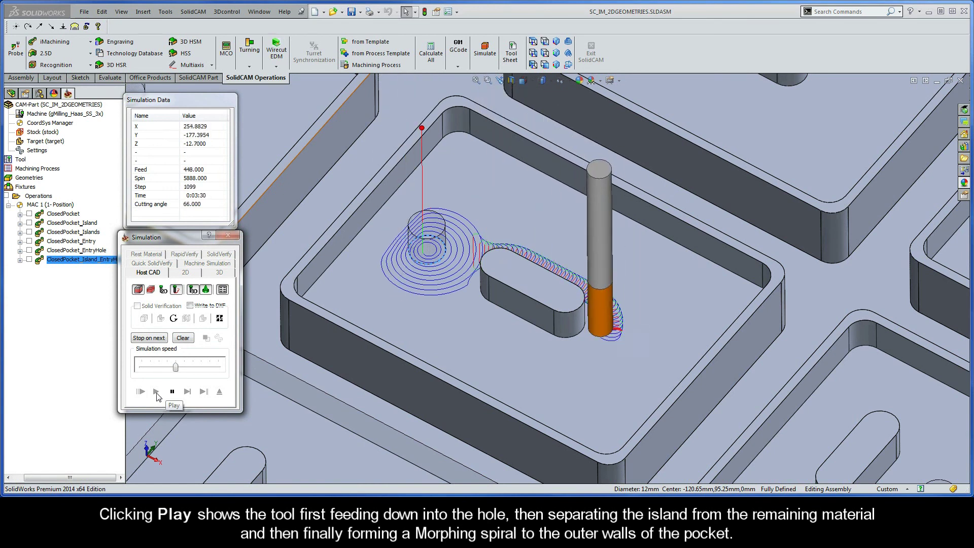
pyautogui.moveTo(176, 367); pyautogui.dragTo(192, 369)
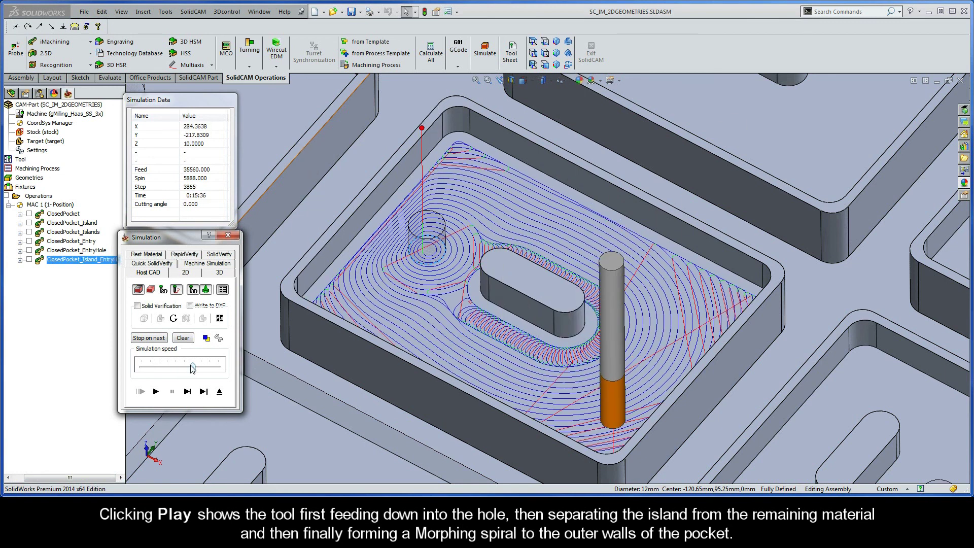
pyautogui.click(219, 393)
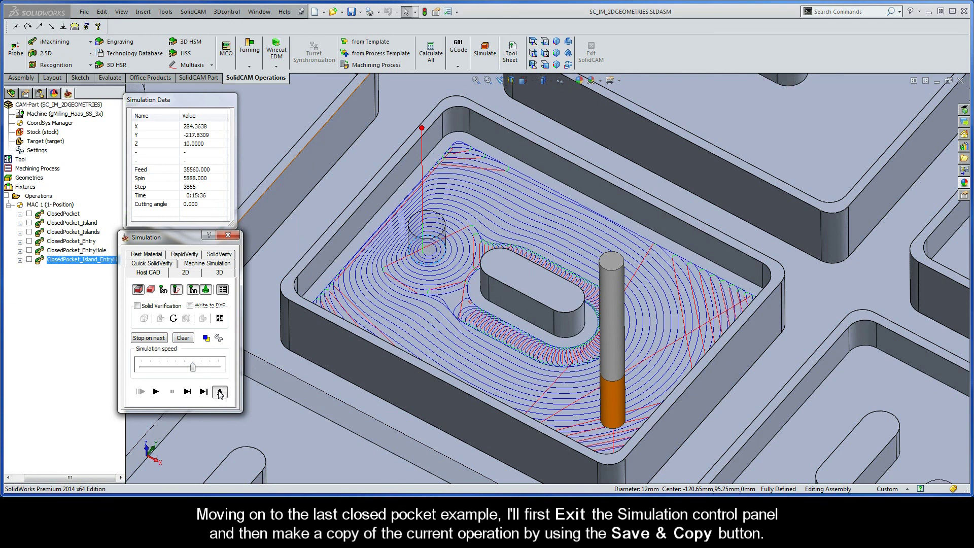
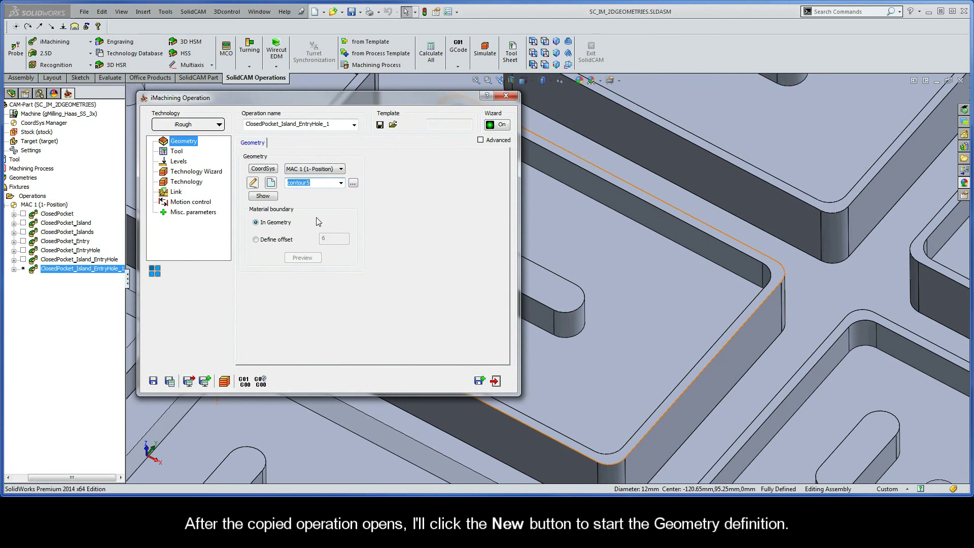
# Step: In the copied operation, start a new geometry with the two-island entry-hole pocket's bottom contour as first chain using Auto-constant Z
pyautogui.click(271, 184)
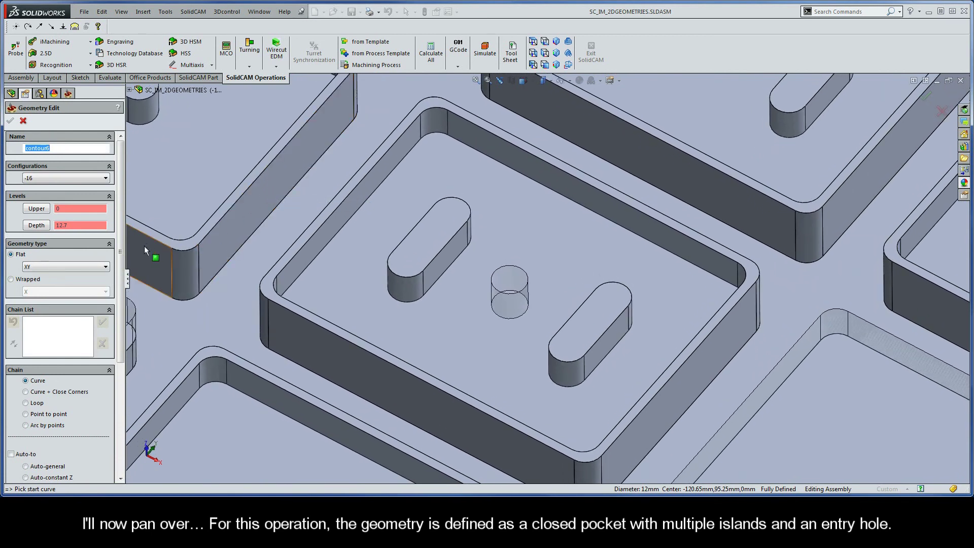
pyautogui.moveTo(123, 251); pyautogui.dragTo(122, 317)
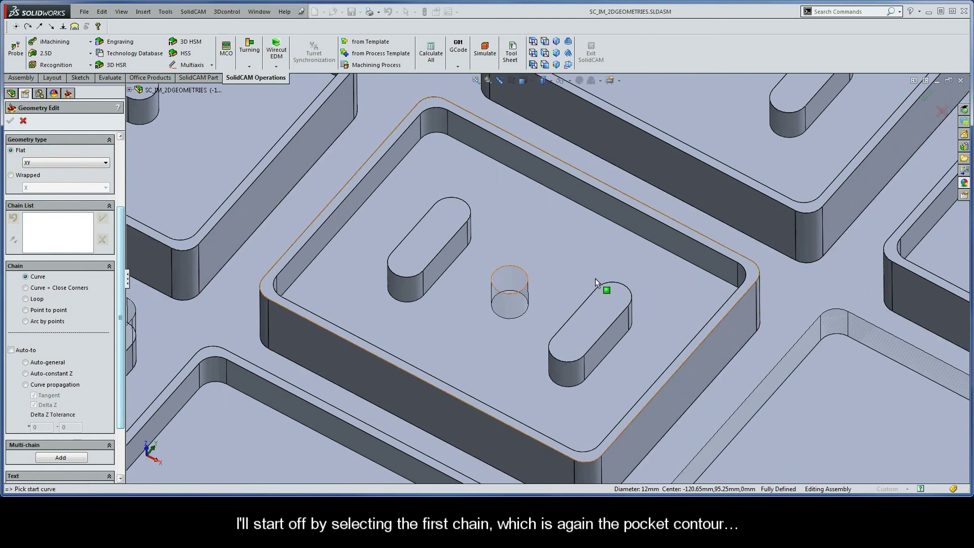
pyautogui.click(670, 255)
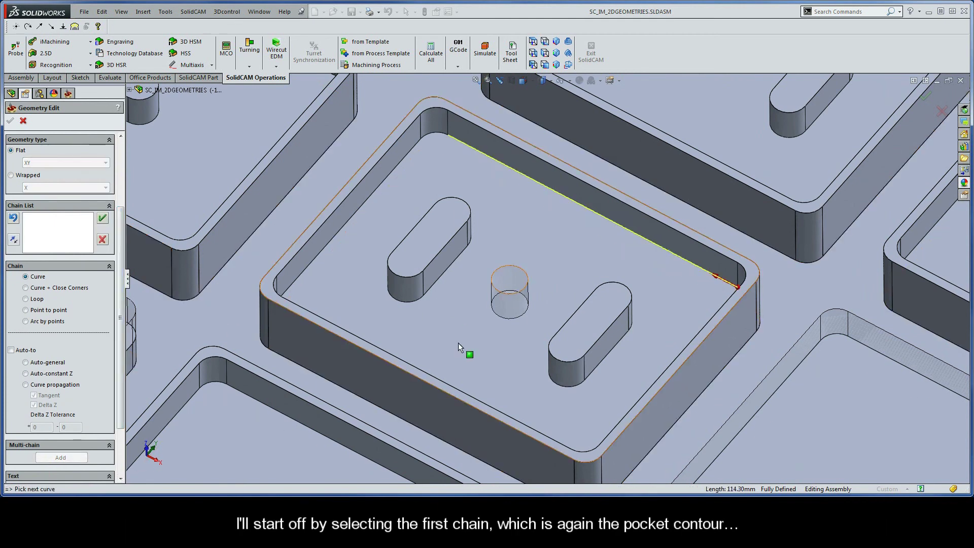
pyautogui.click(52, 379)
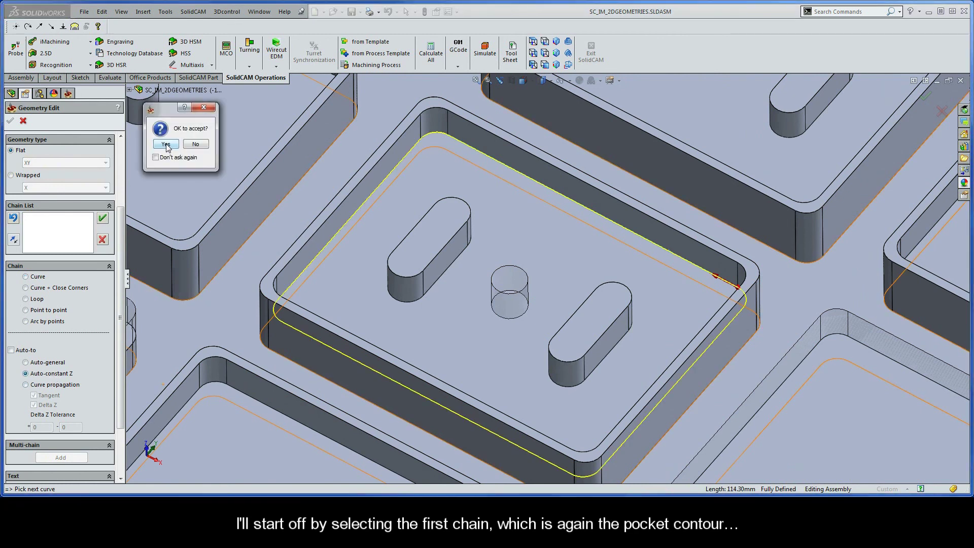
pyautogui.click(166, 144)
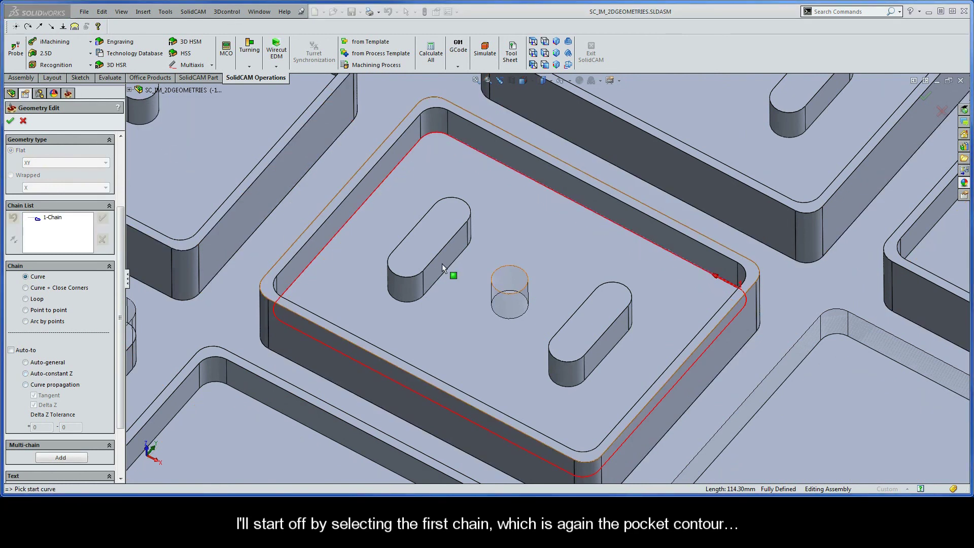
# Step: Add the bottom contours of both islands as second and third chains using Auto-constant Z
pyautogui.click(457, 260)
pyautogui.click(47, 376)
pyautogui.click(180, 161)
pyautogui.click(616, 343)
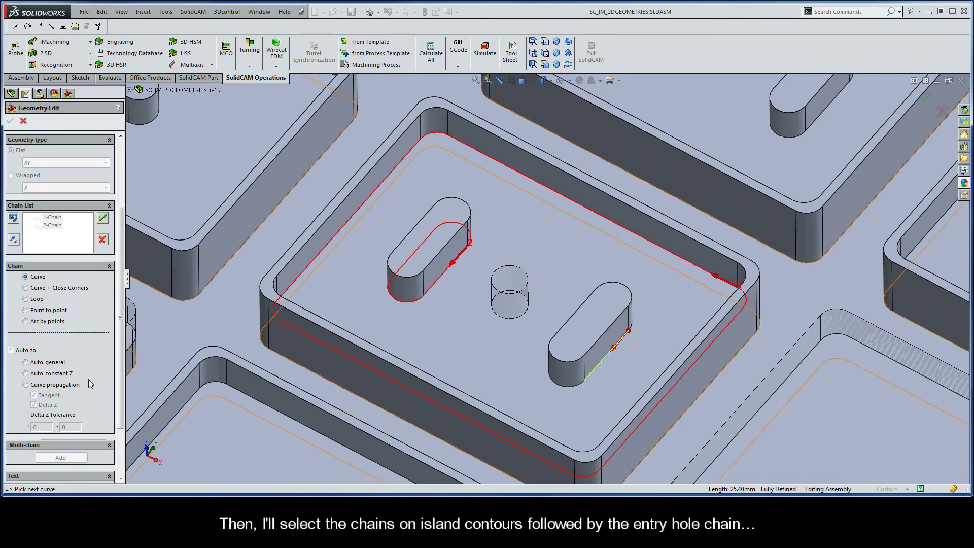
pyautogui.click(53, 376)
pyautogui.click(166, 144)
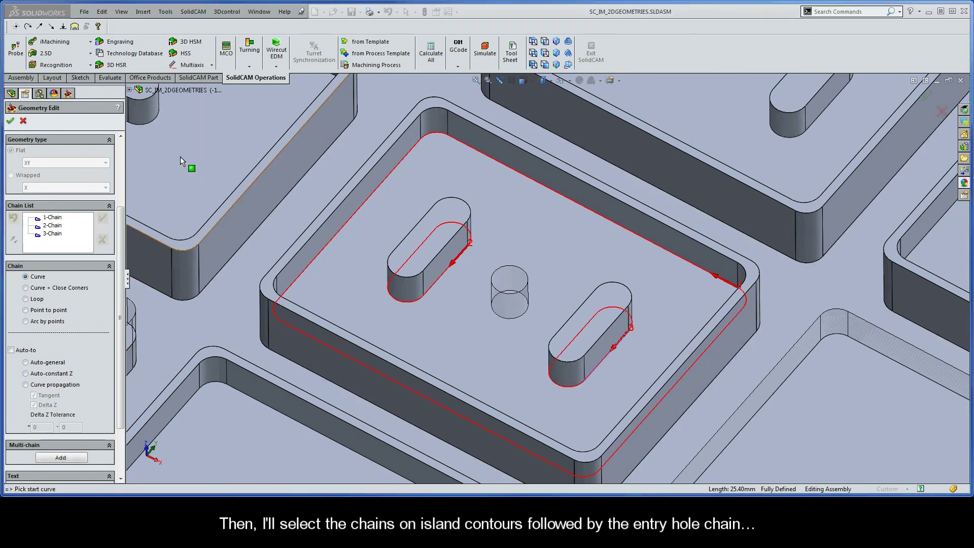
# Step: Add the entry hole's bottom circle as fourth chain, mark that chain as open and confirm the geometry
pyautogui.click(523, 320)
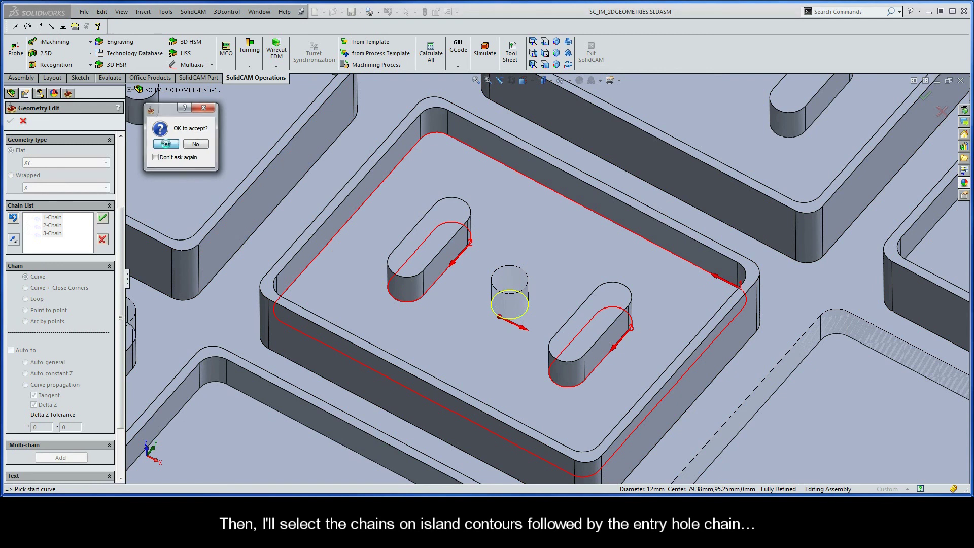
pyautogui.click(166, 144)
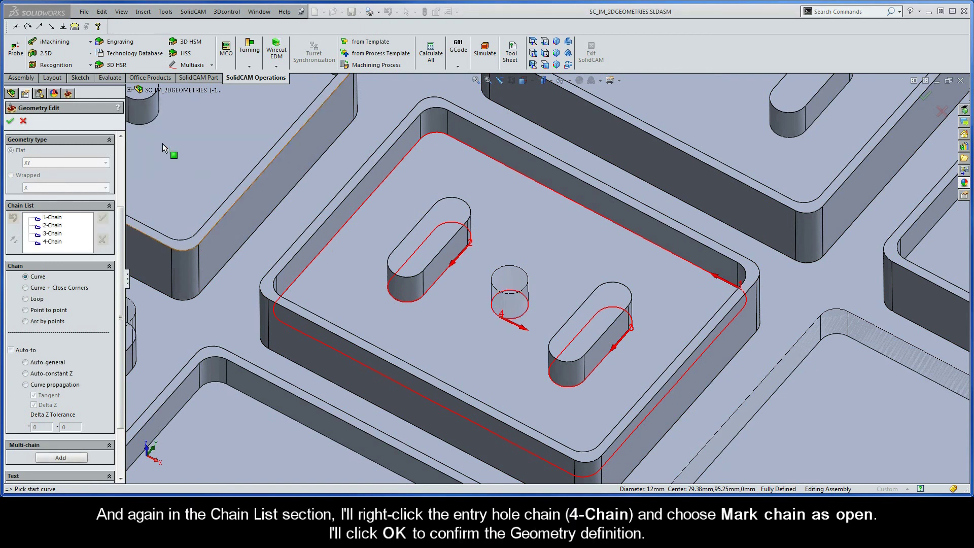
pyautogui.rightClick(56, 243)
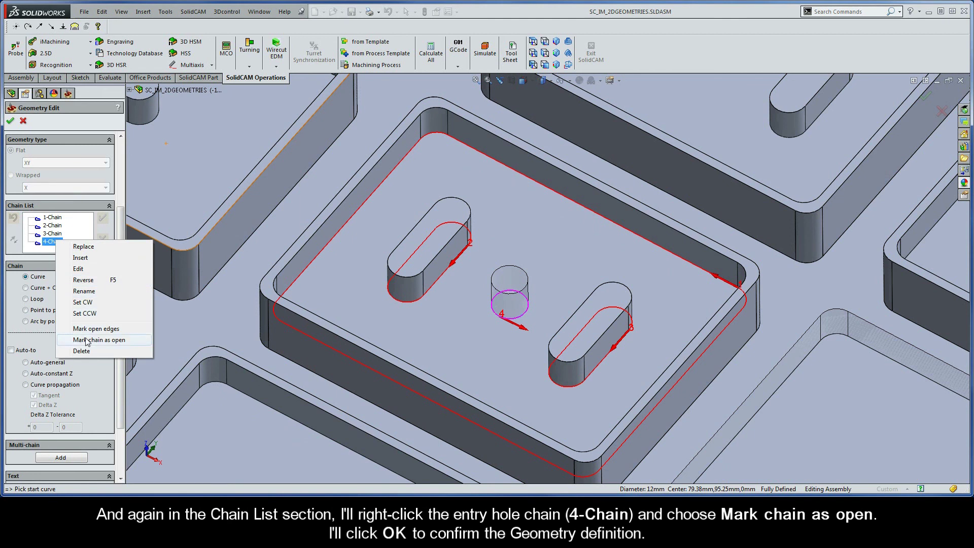
pyautogui.click(120, 344)
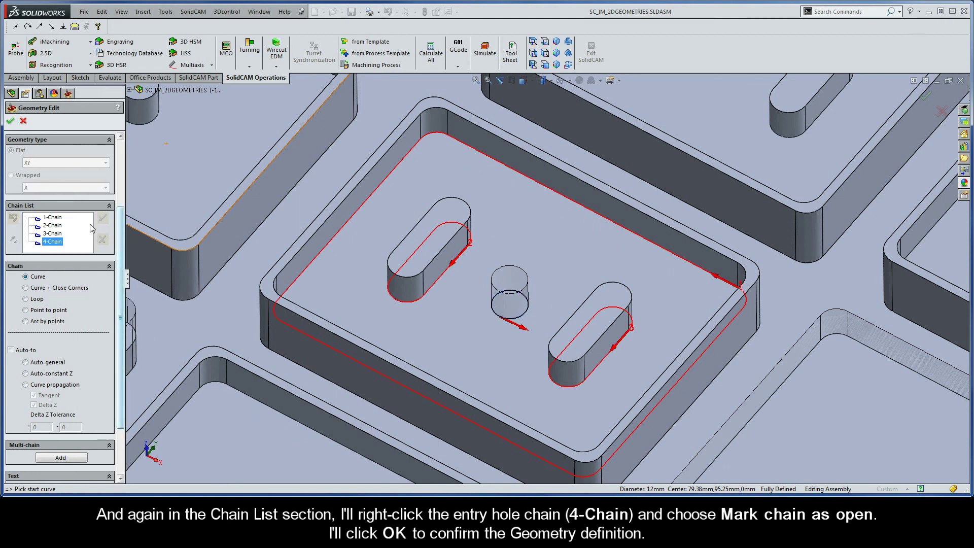
pyautogui.click(11, 120)
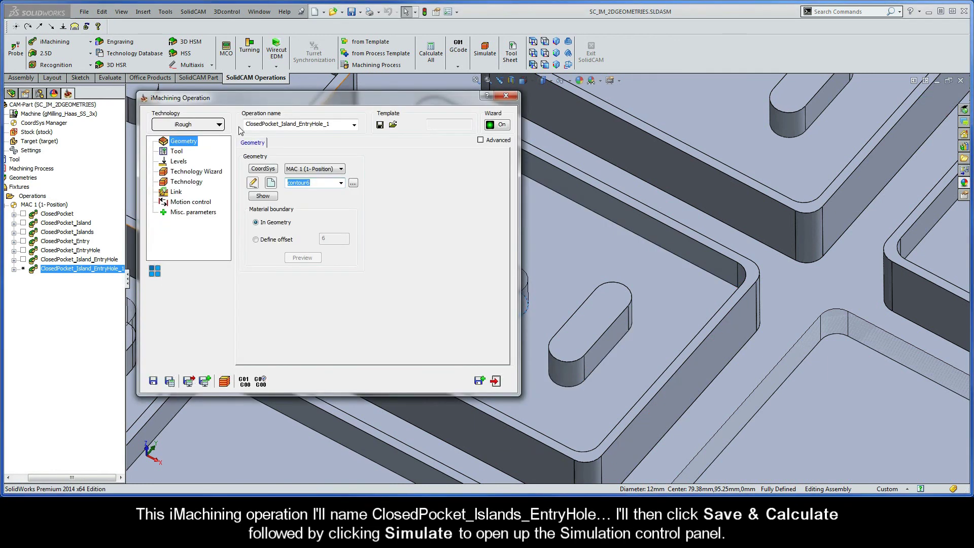
# Step: Name the operation ClosedPocket_Islands_EntryHole, save it and calculate its tool path
pyautogui.click(328, 124)
pyautogui.click(336, 125)
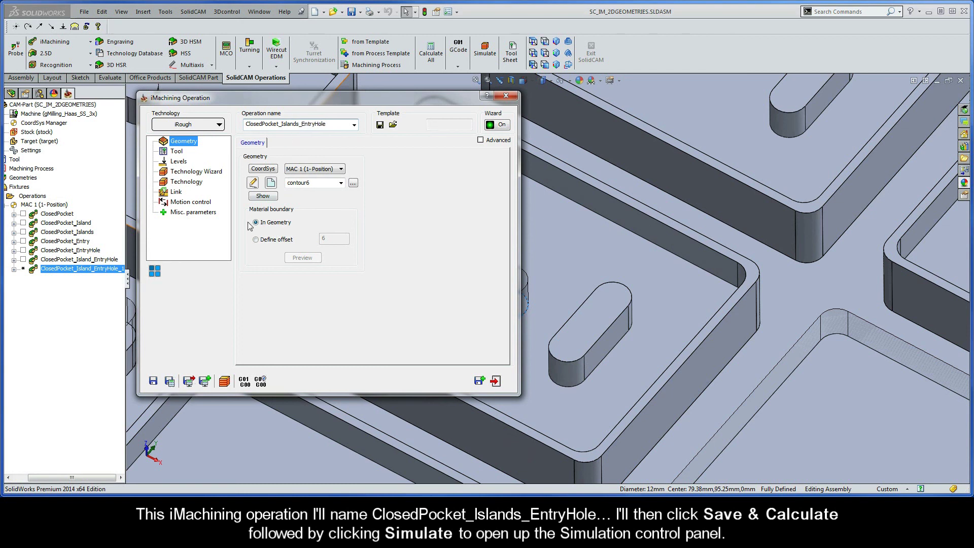
pyautogui.click(171, 382)
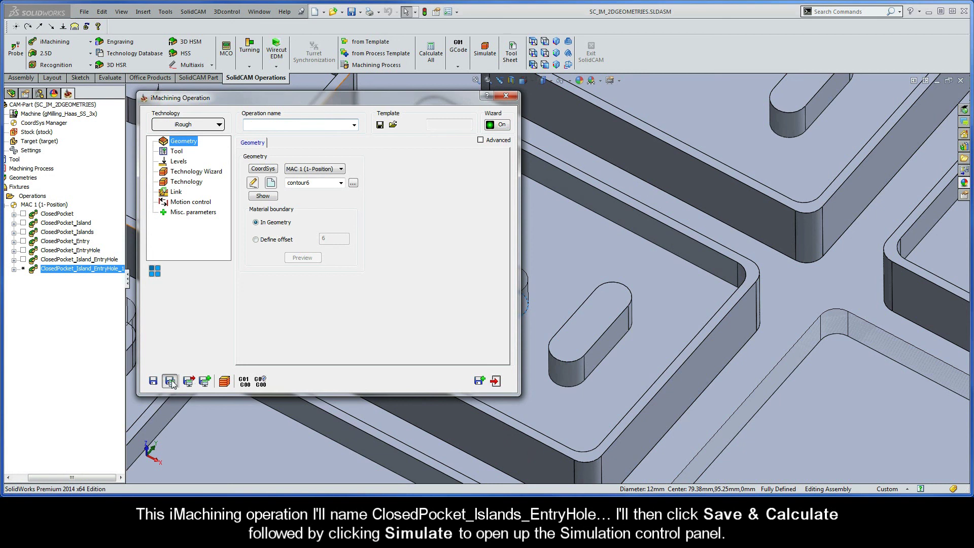
# Step: Play the Host CAD simulation of ClosedPocket_Islands_EntryHole at reduced speed, speed it up partway through, and close the simulation and operation
pyautogui.click(225, 381)
pyautogui.moveTo(194, 367); pyautogui.dragTo(183, 365)
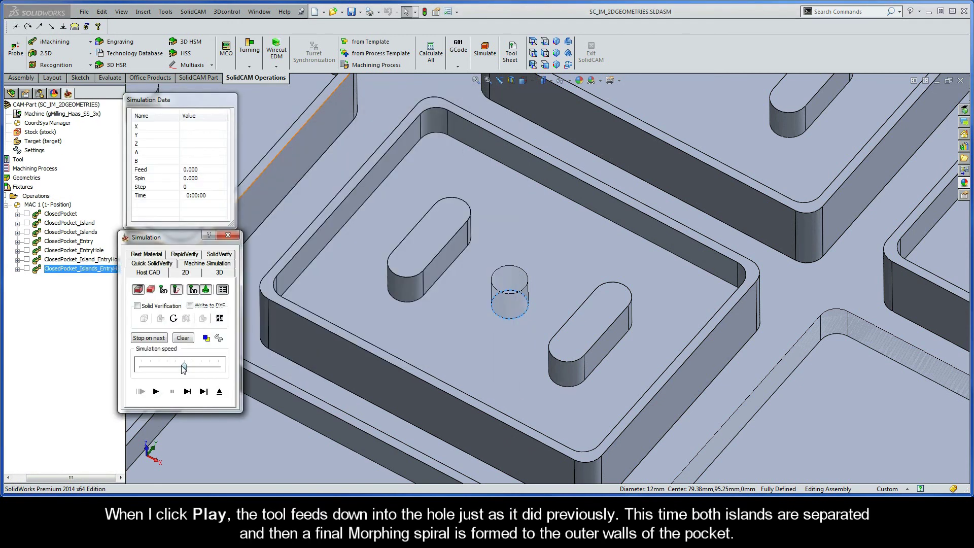
pyautogui.click(157, 392)
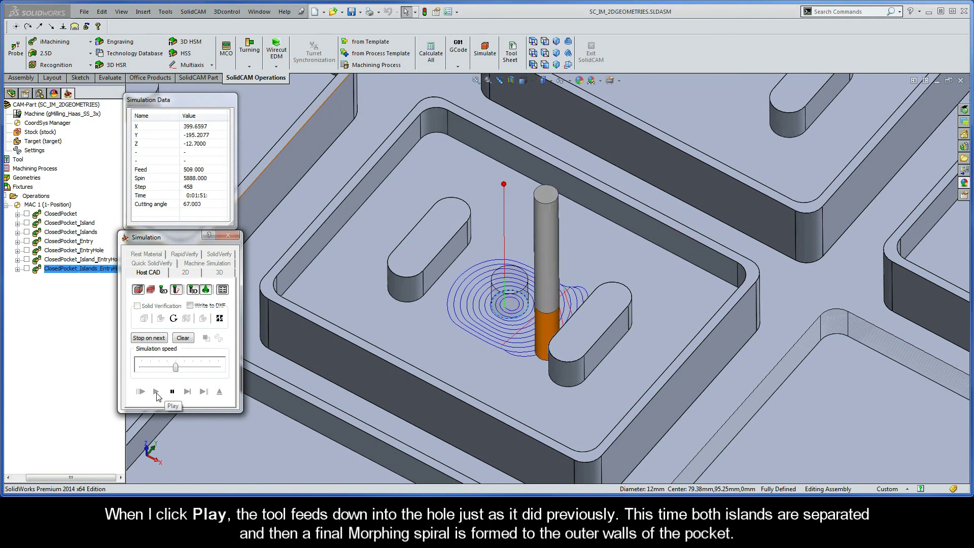
pyautogui.moveTo(175, 366); pyautogui.dragTo(192, 369)
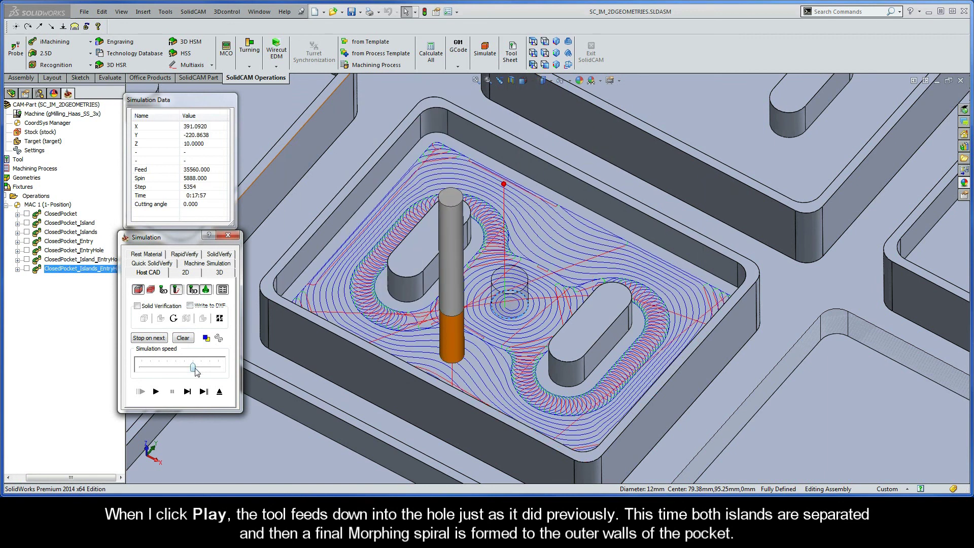
pyautogui.click(219, 391)
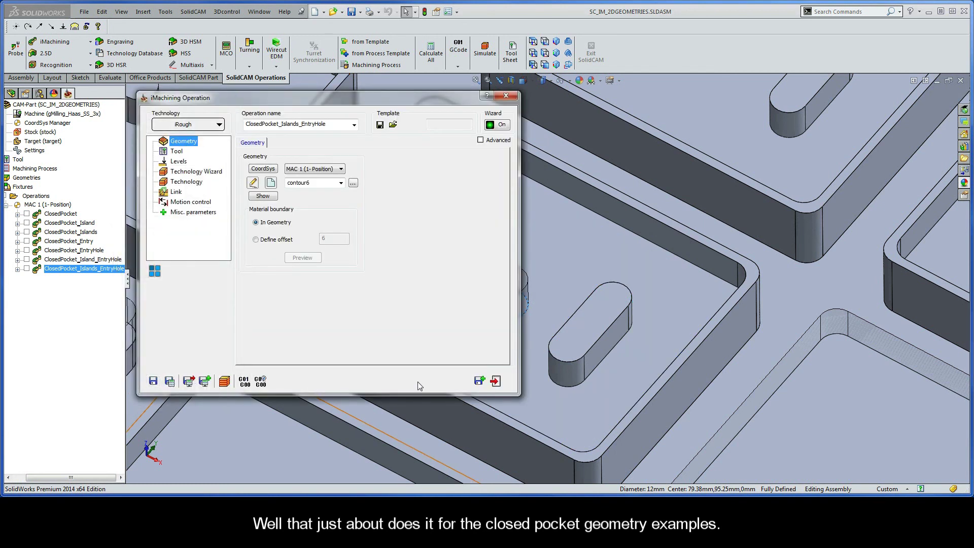
pyautogui.click(495, 381)
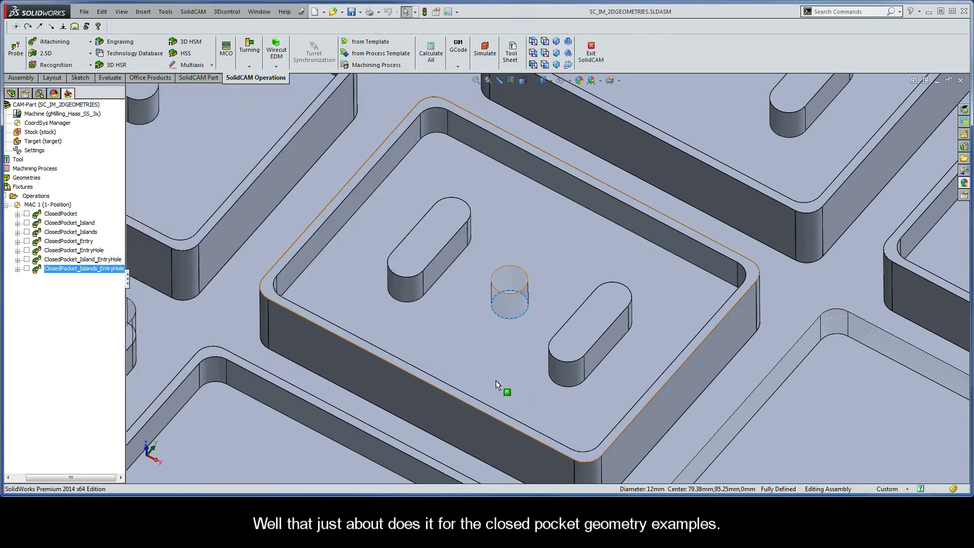